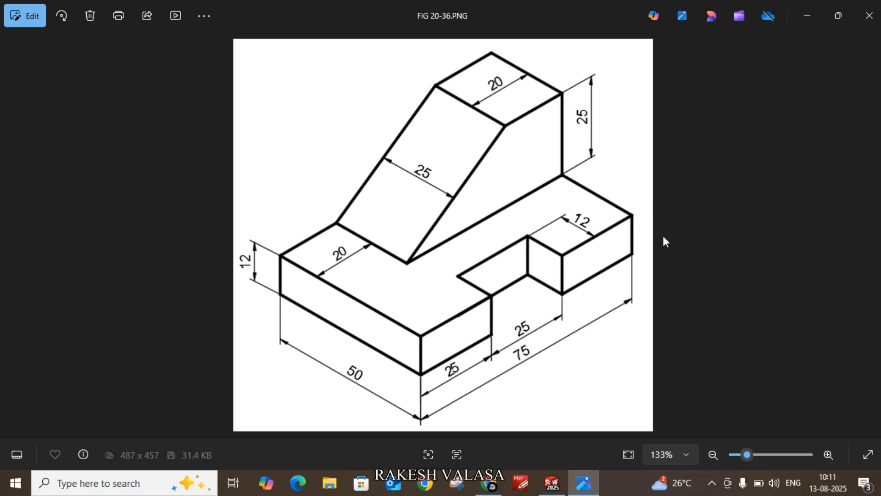
# Switch to SOLIDWORKS and create a new part document using MMGS (millimeter, gram, second) units
pyautogui.click(552, 482)
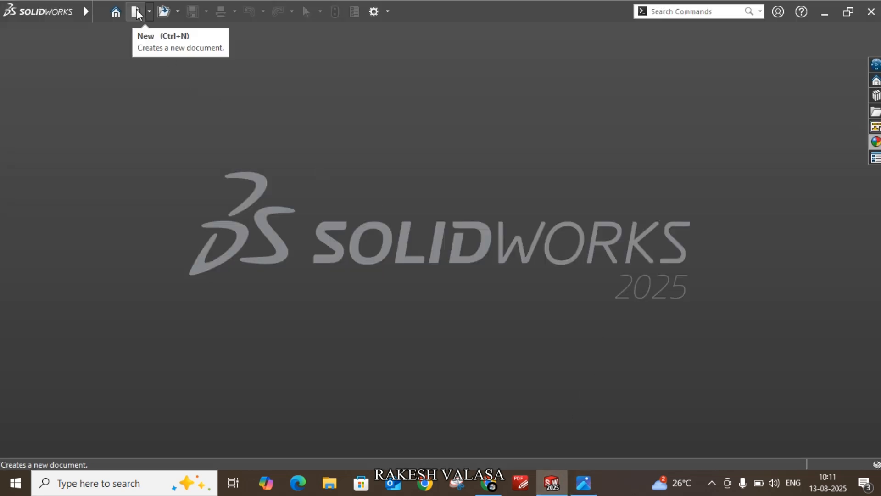
pyautogui.click(136, 12)
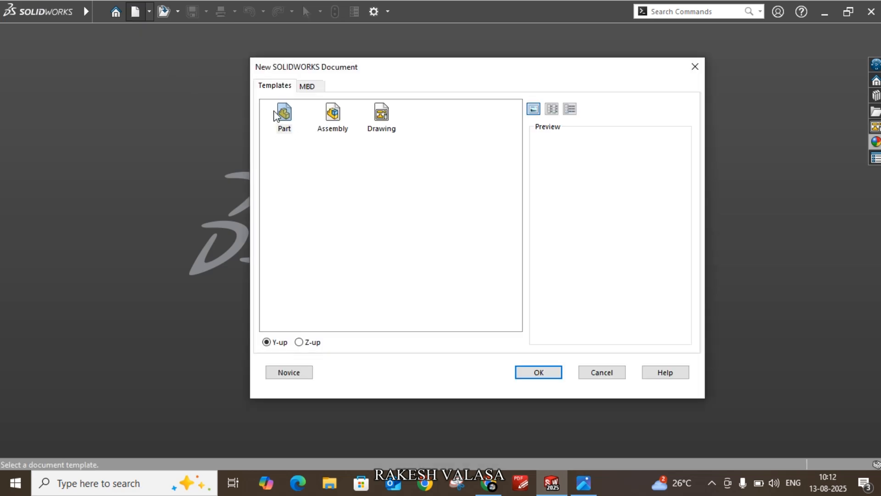
pyautogui.click(285, 118)
pyautogui.click(528, 373)
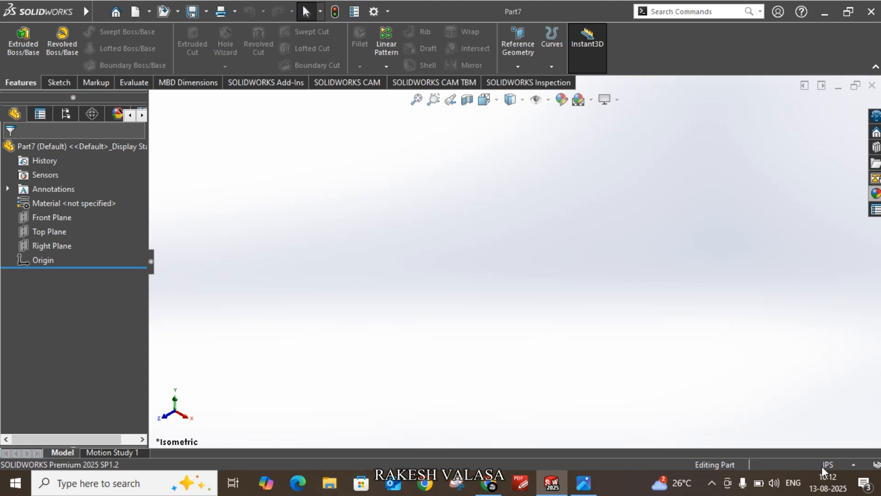
pyautogui.click(847, 466)
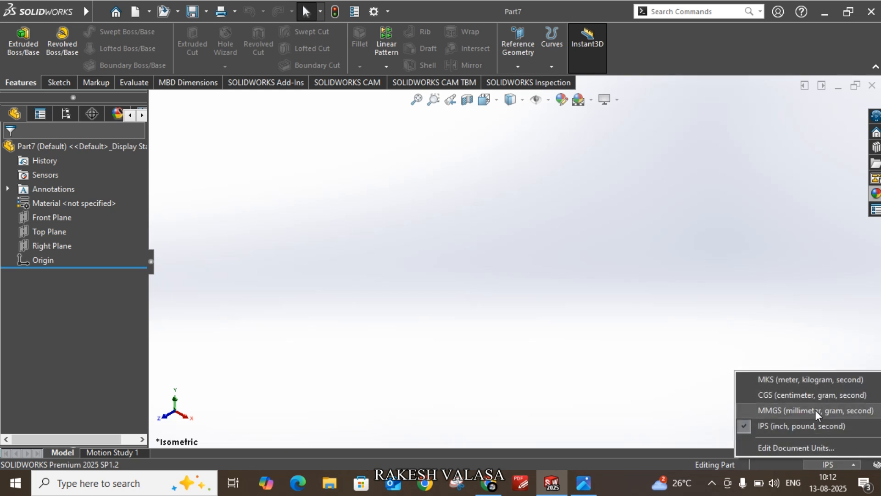
pyautogui.click(815, 409)
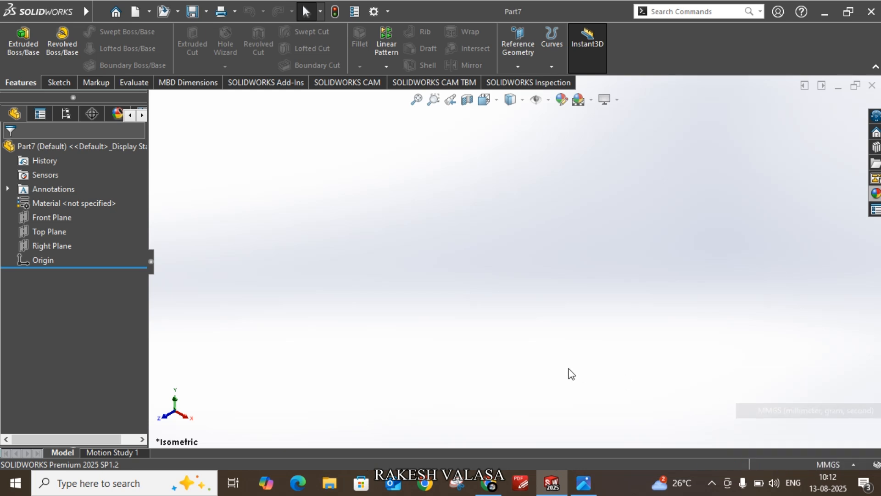
# Check the reference drawing, then start an extruded boss on the Top Plane and sketch a corner rectangle about 109 by 64 mm from the origin
pyautogui.click(595, 487)
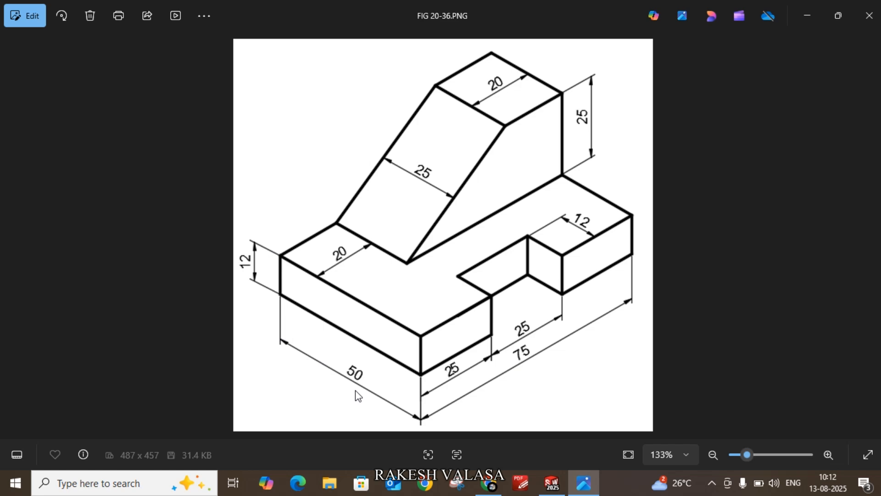
pyautogui.click(592, 401)
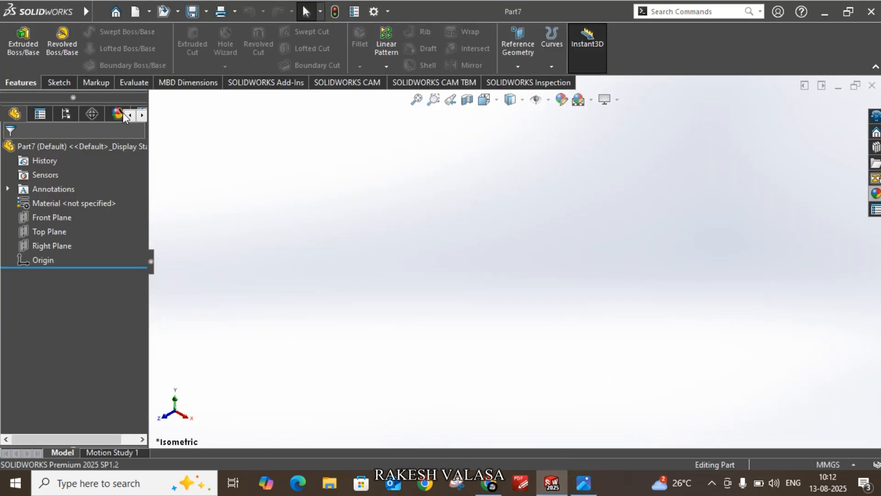
pyautogui.click(17, 49)
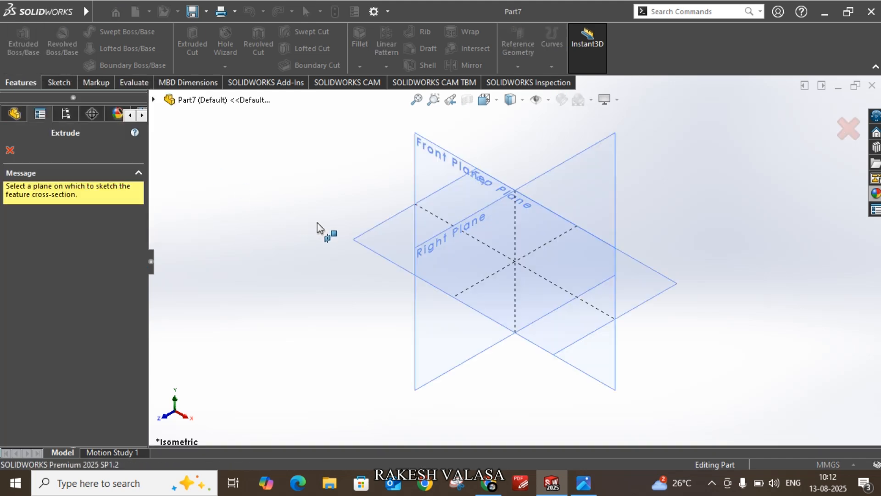
pyautogui.click(365, 236)
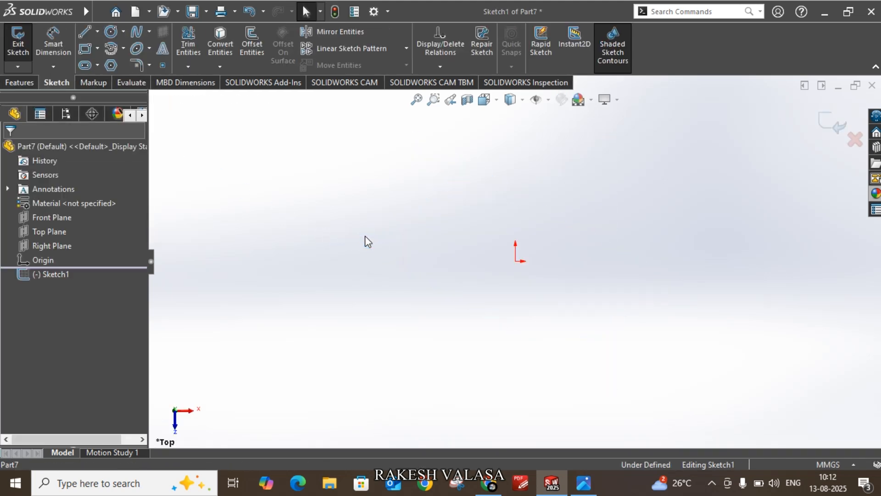
pyautogui.click(84, 48)
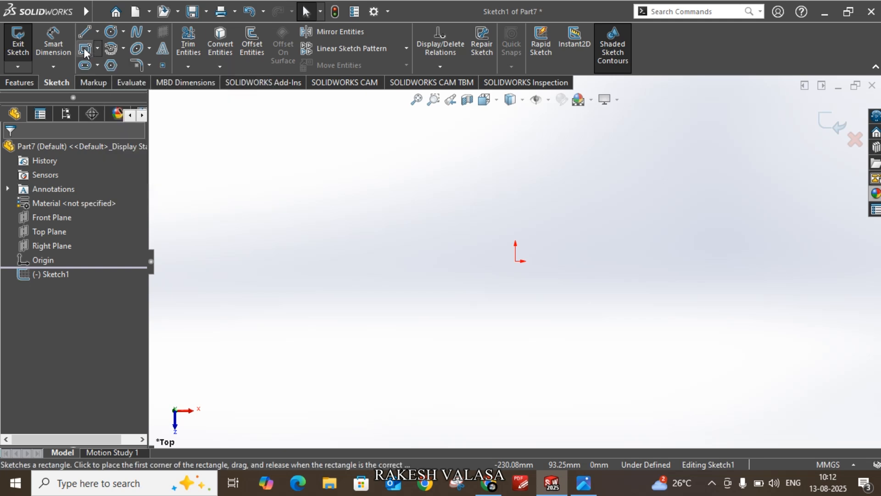
pyautogui.click(516, 261)
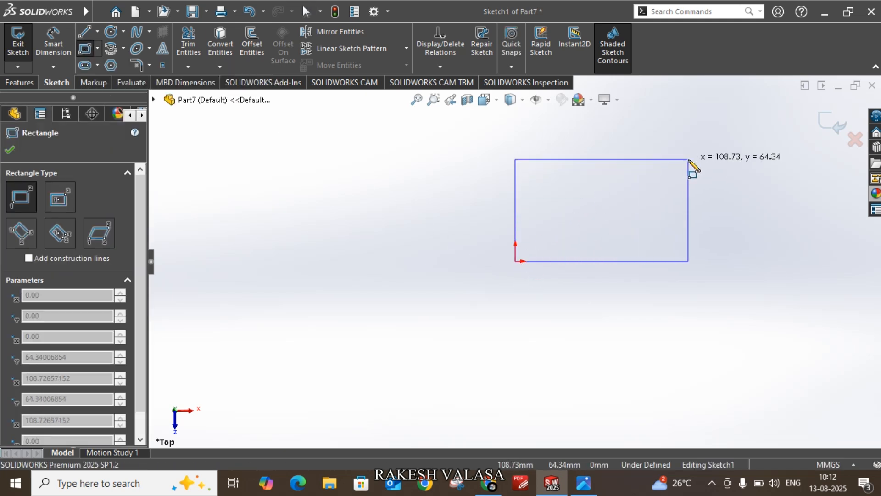
pyautogui.click(688, 160)
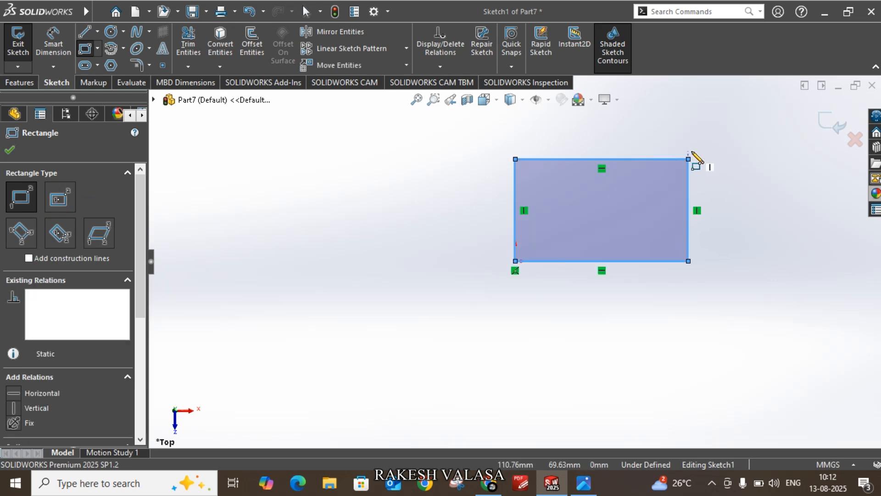
# Dimension the base rectangle to 50 mm along its lower horizontal edge and 75 mm along its right vertical edge
pyautogui.click(57, 46)
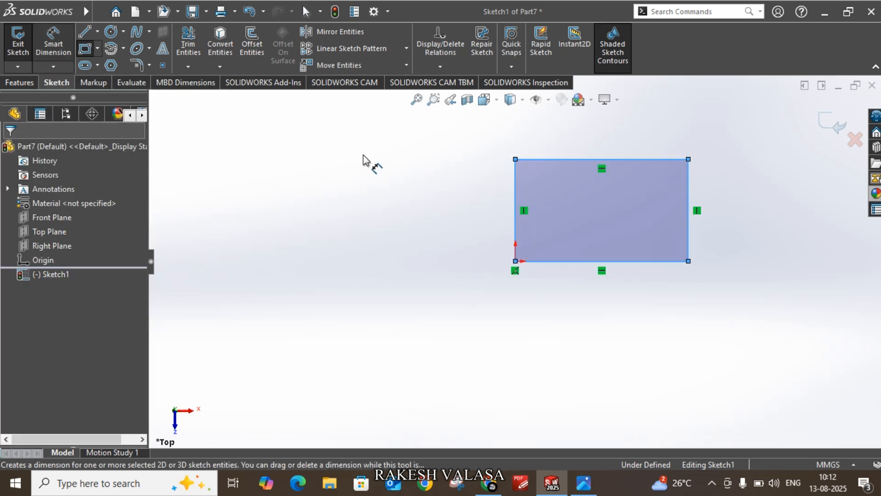
pyautogui.click(642, 262)
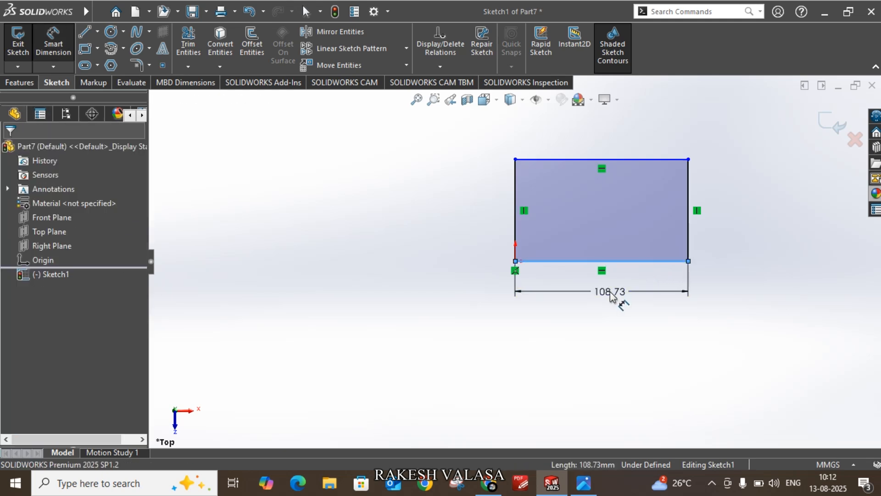
pyautogui.click(615, 298)
pyautogui.write('50')
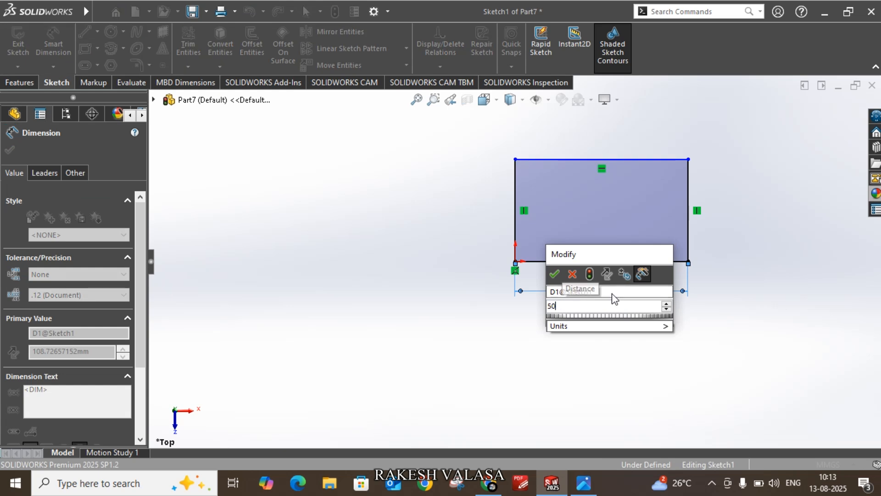
pyautogui.press('Return')
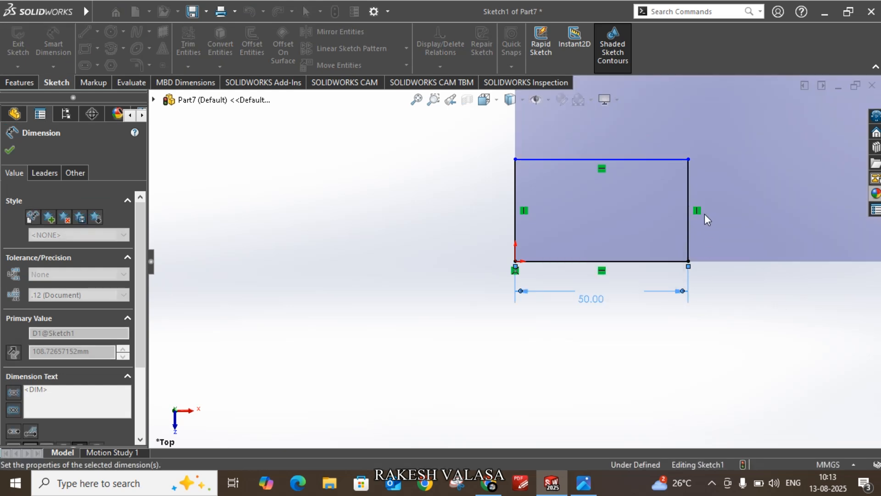
pyautogui.click(689, 207)
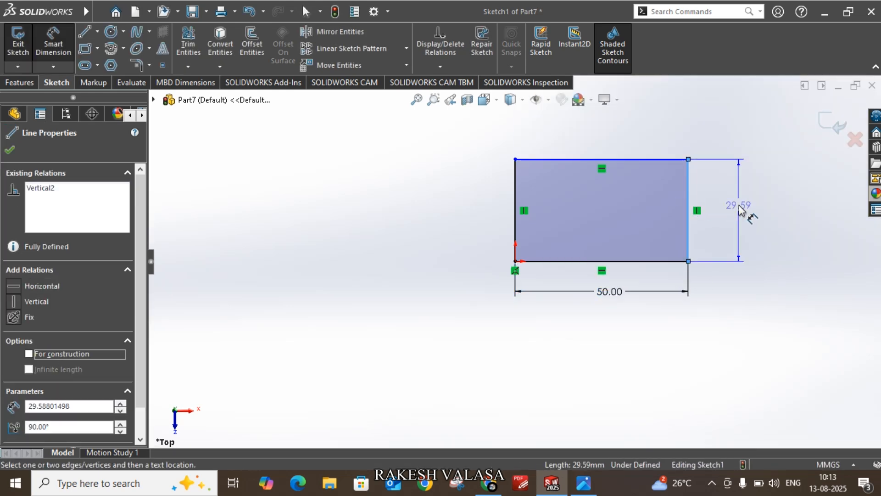
pyautogui.click(739, 210)
pyautogui.write('75')
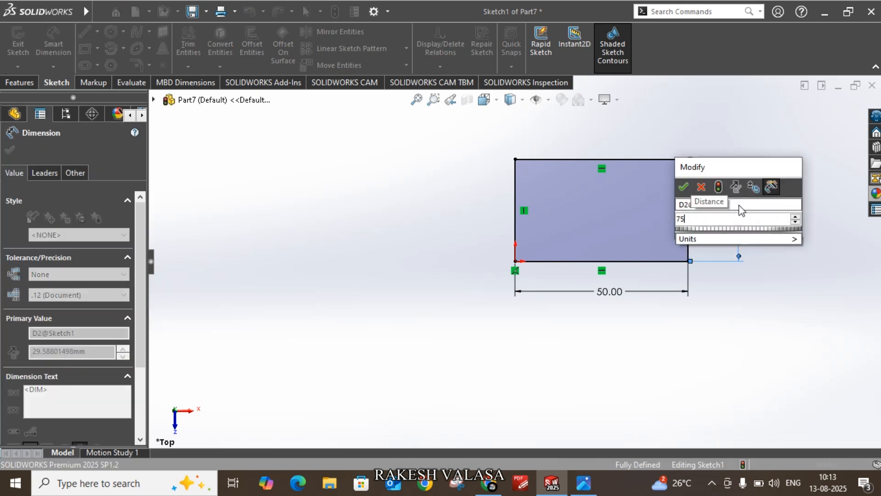
pyautogui.press('Return')
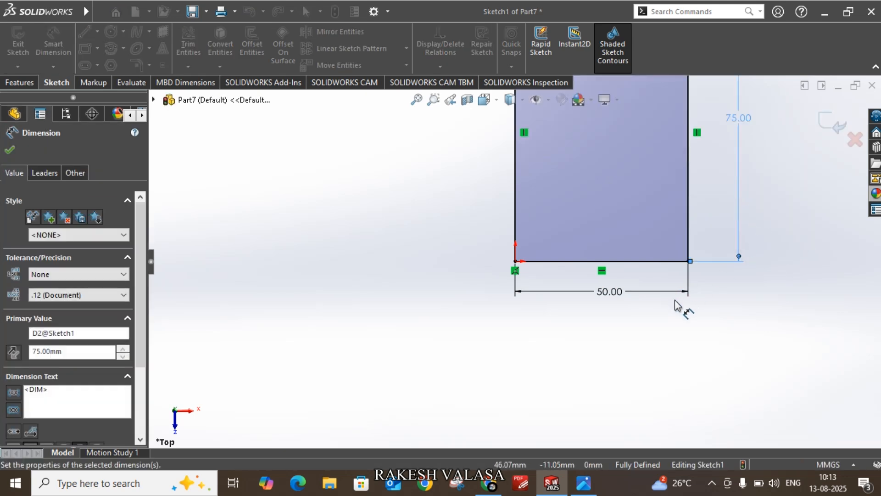
pyautogui.moveTo(670, 317)
pyautogui.keyDown('ctrl'); pyautogui.mouseDown(button='middle')
pyautogui.moveTo(623, 368)
pyautogui.moveTo(547, 406)
pyautogui.mouseUp(button='middle'); pyautogui.keyUp('ctrl')
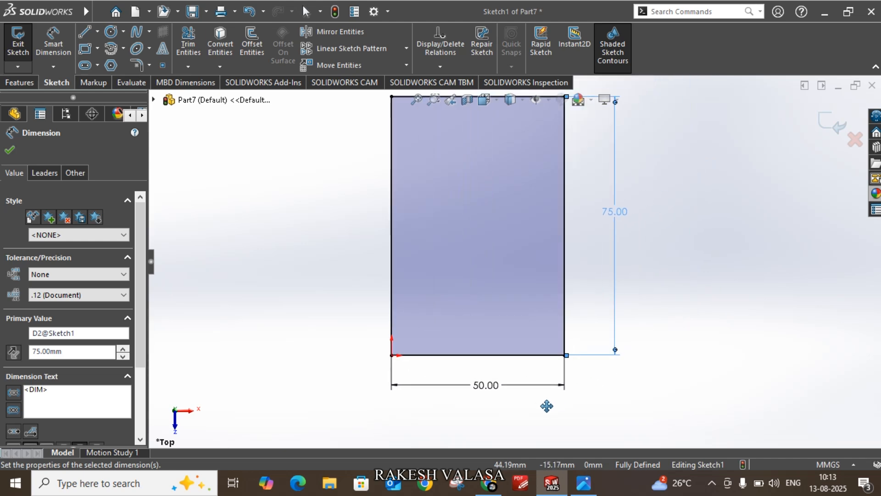
pyautogui.press('Escape')
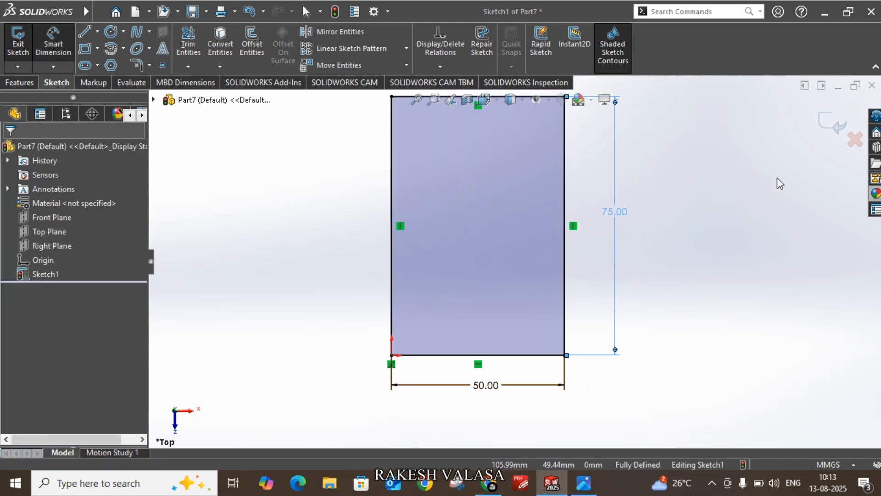
# Extrude the base rectangle upward as a blind boss with a depth of 12 mm
pyautogui.press('e')
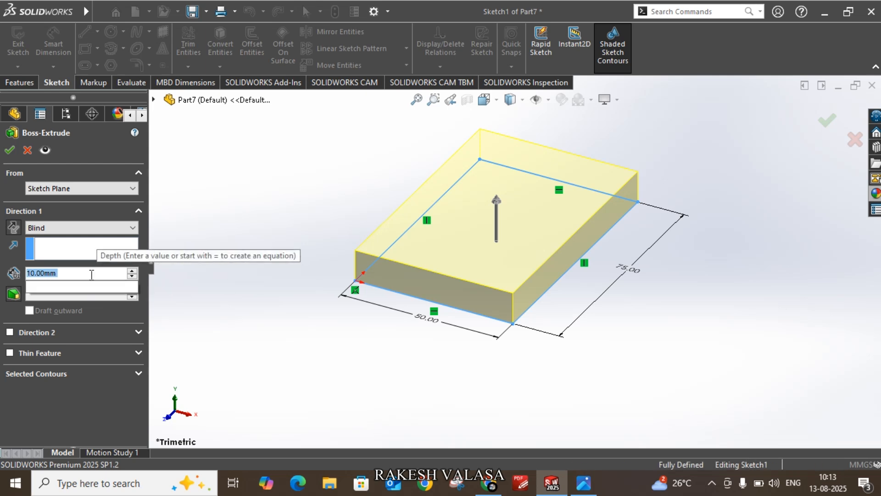
pyautogui.write('1')
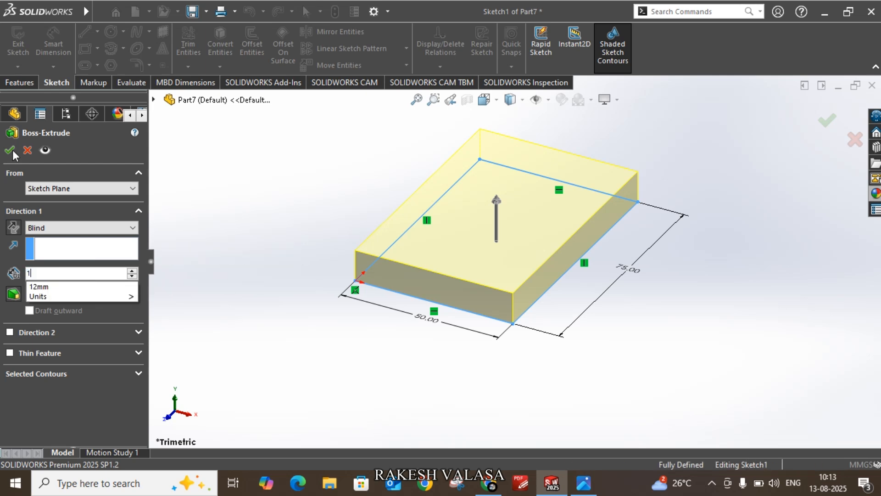
pyautogui.write('2')
pyautogui.press('Return')
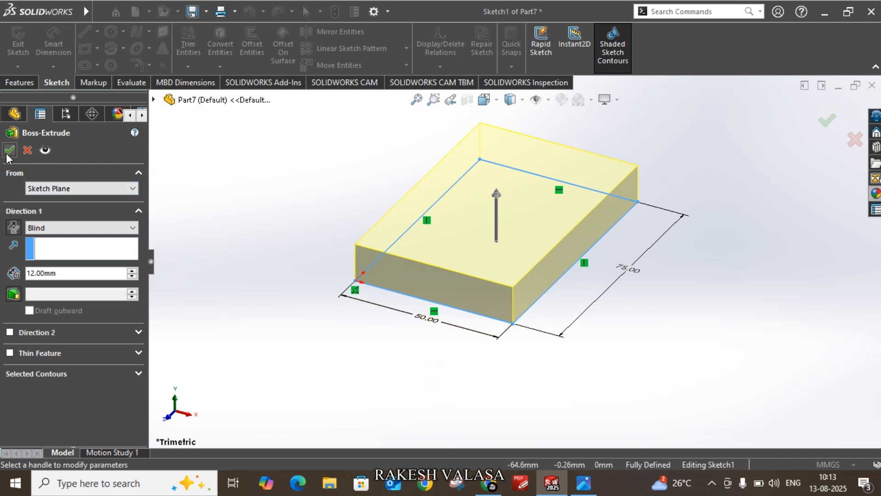
pyautogui.click(7, 154)
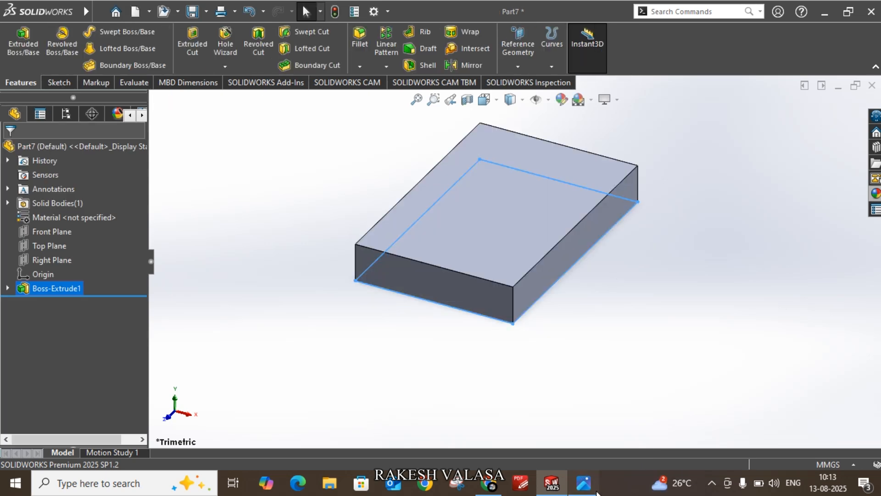
# Check the reference drawing, then start an extruded cut on the block's top face and sketch a rectangle about 9 by 28 mm against its right edge
pyautogui.click(595, 490)
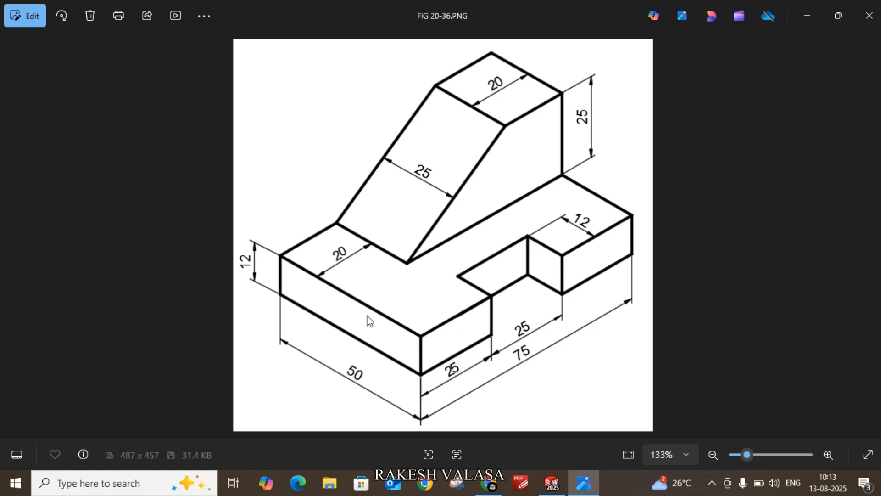
pyautogui.click(552, 483)
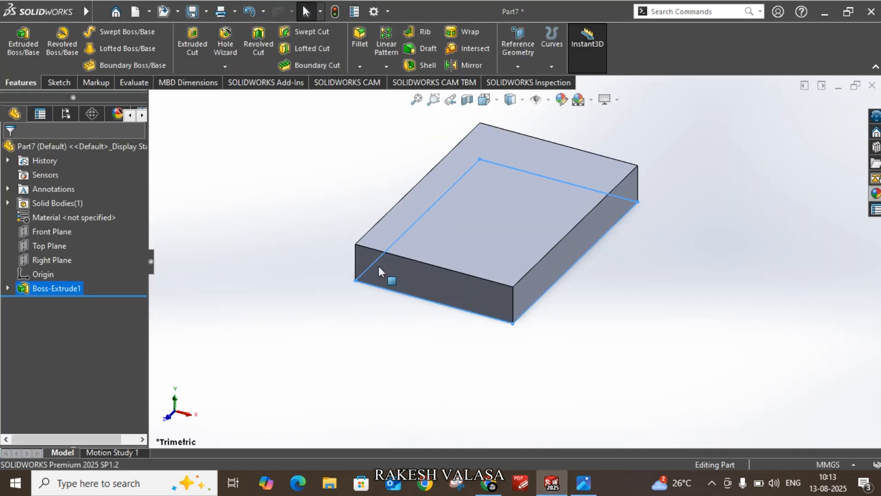
pyautogui.click(197, 52)
pyautogui.click(524, 210)
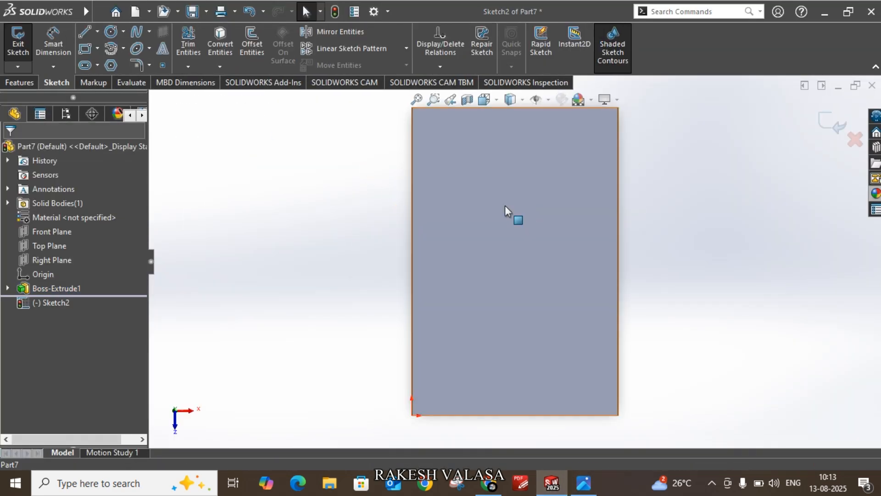
pyautogui.click(84, 49)
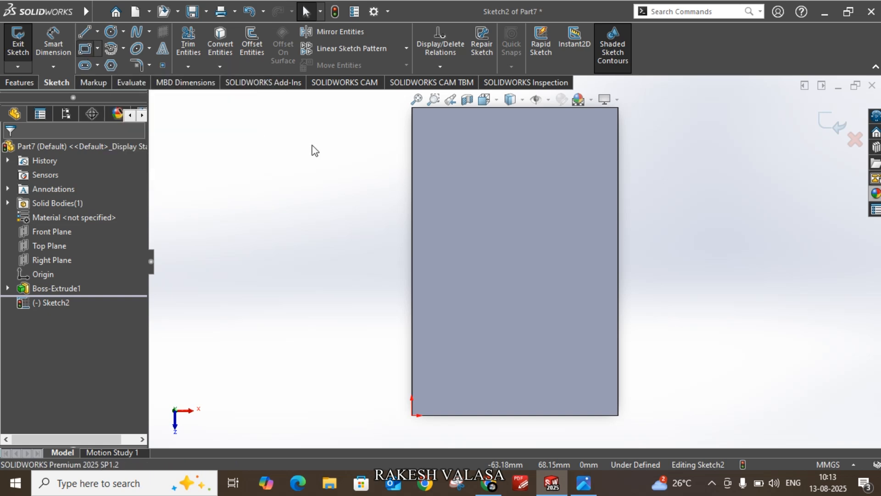
pyautogui.click(619, 200)
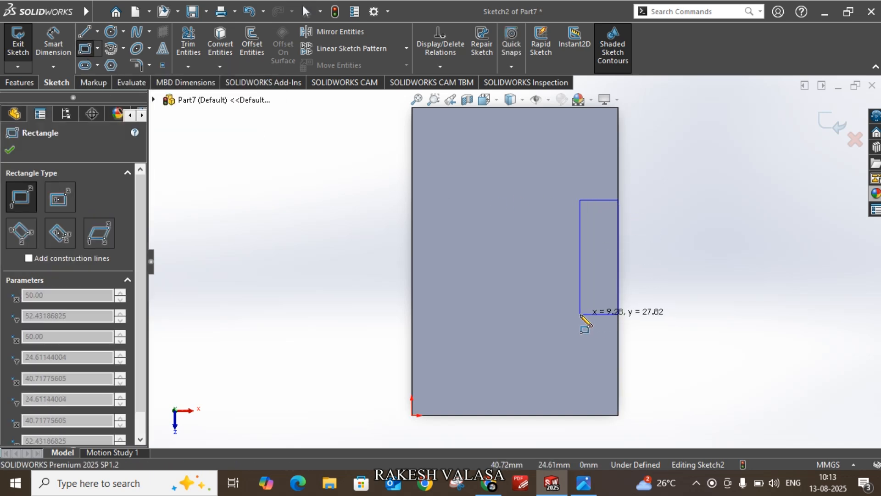
pyautogui.click(581, 314)
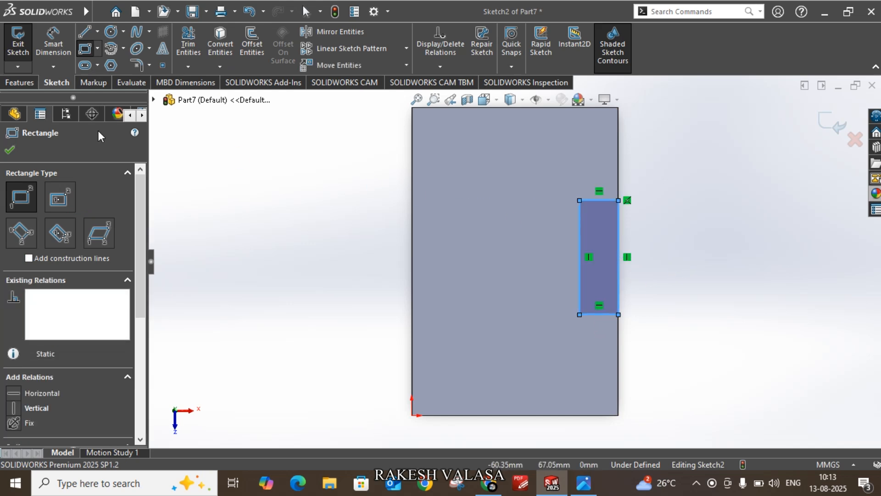
# Dimension the lower edge of the notch rectangle 25 mm from the block's lower edge
pyautogui.click(61, 45)
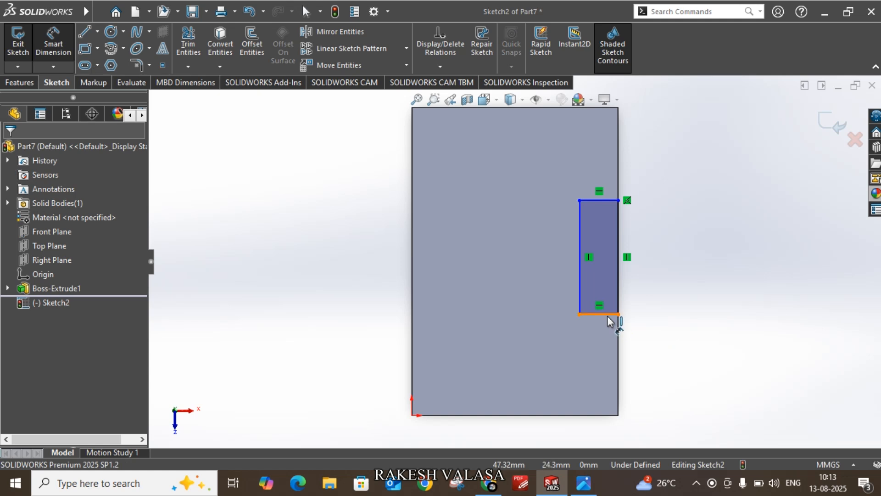
pyautogui.click(610, 315)
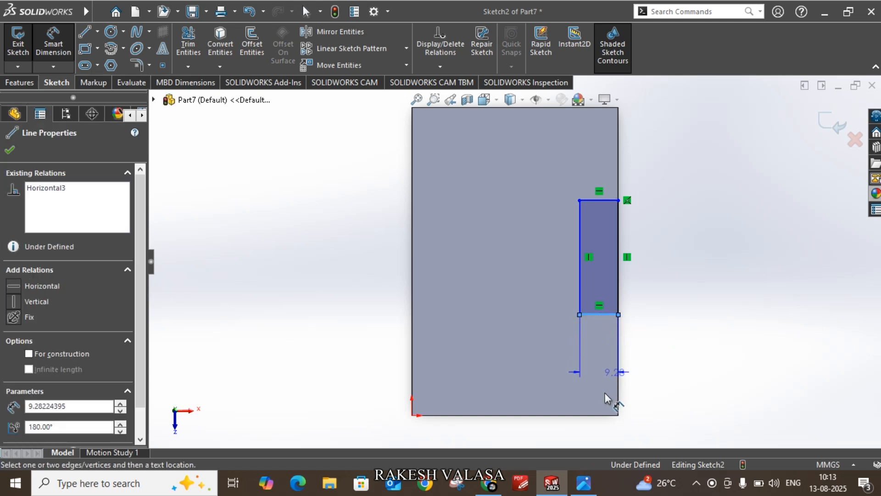
pyautogui.click(602, 416)
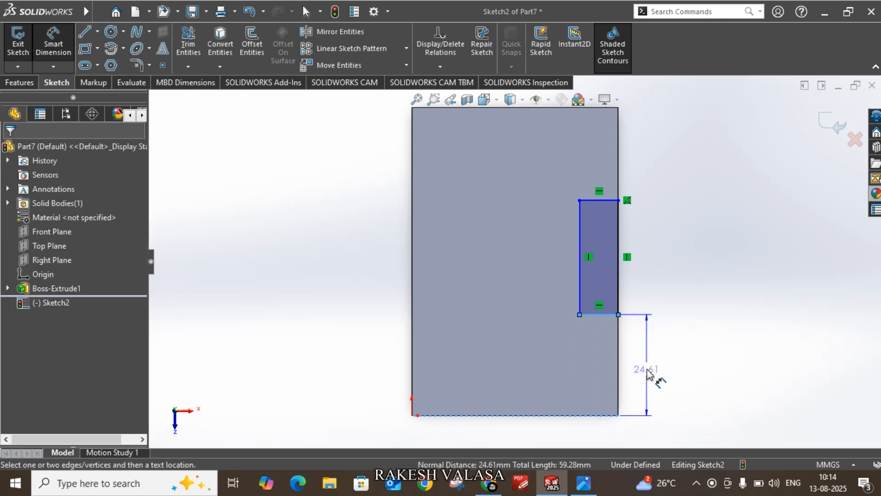
pyautogui.click(647, 374)
pyautogui.write('25')
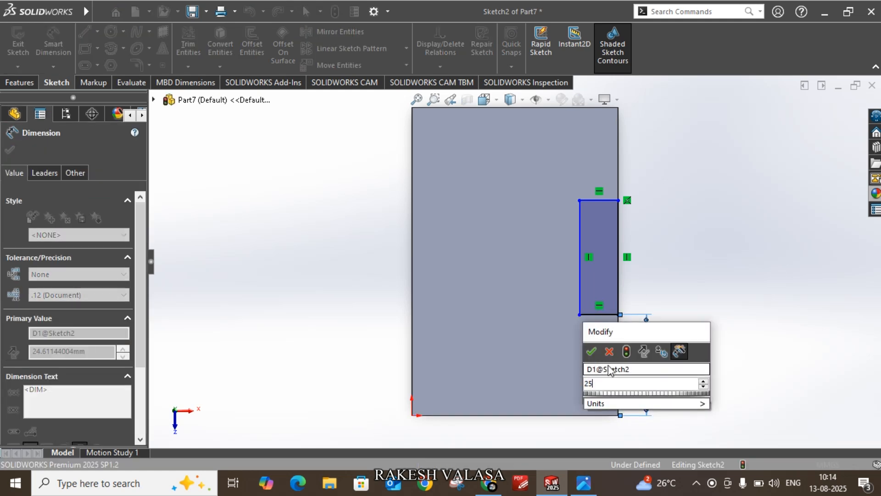
pyautogui.click(591, 352)
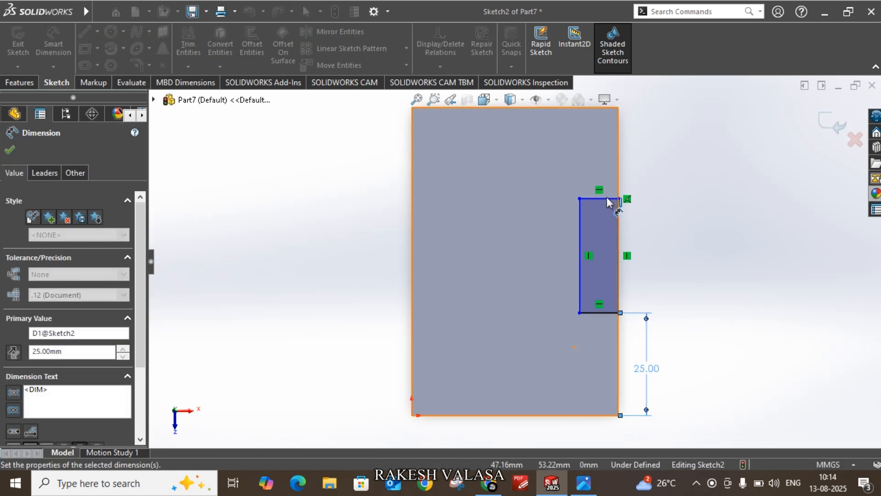
# Dimension the upper edge of the notch rectangle 25 mm from the block's upper edge
pyautogui.click(605, 198)
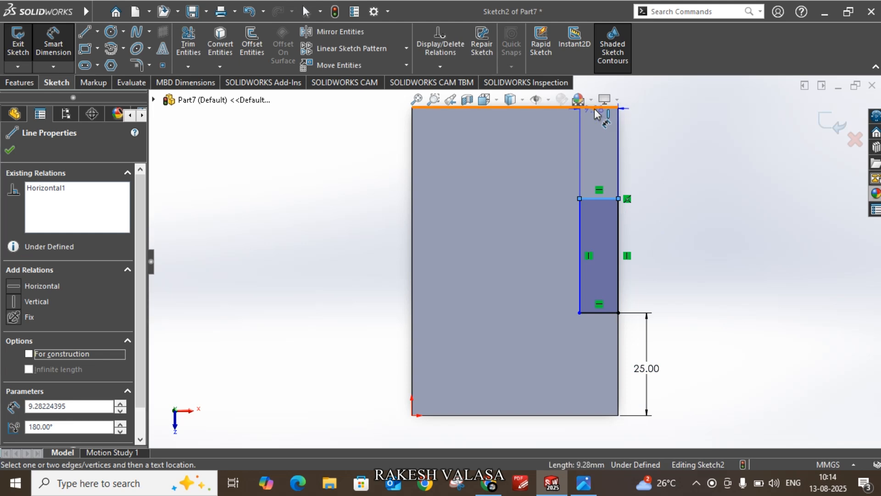
pyautogui.click(601, 108)
pyautogui.click(656, 145)
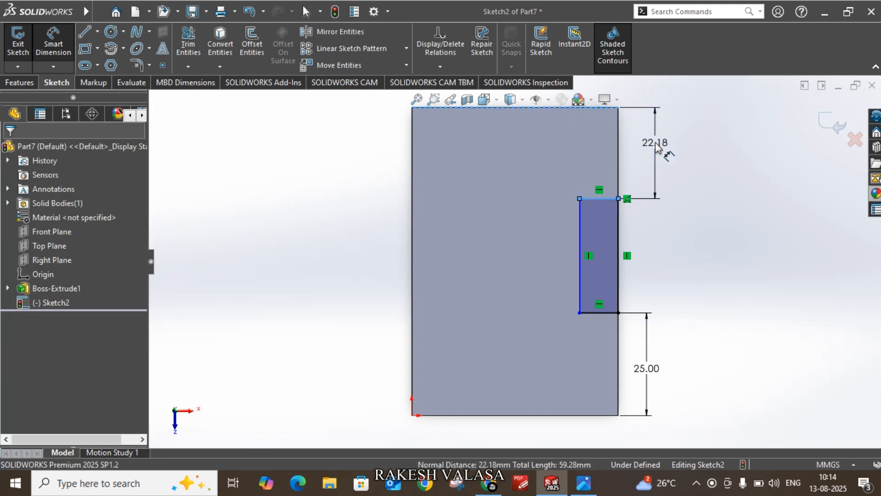
pyautogui.write('25')
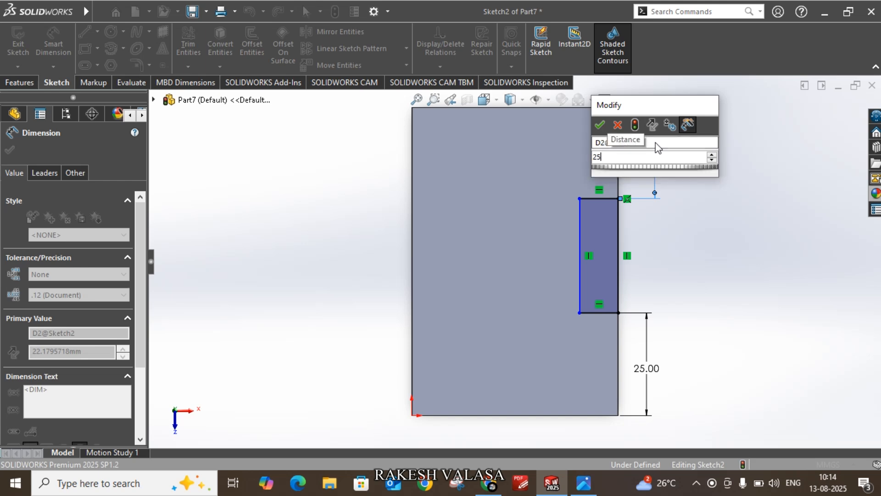
pyautogui.press('Return')
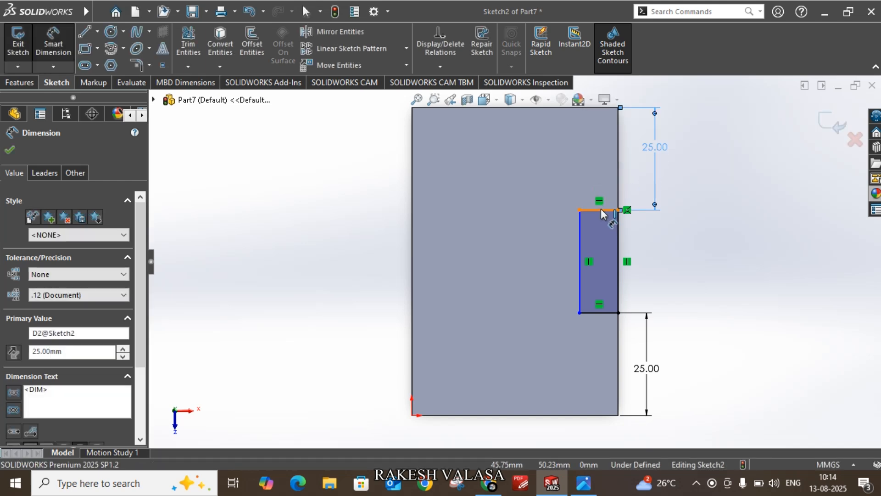
# Dimension the horizontal width of the notch rectangle to 12 mm
pyautogui.click(604, 210)
pyautogui.click(596, 189)
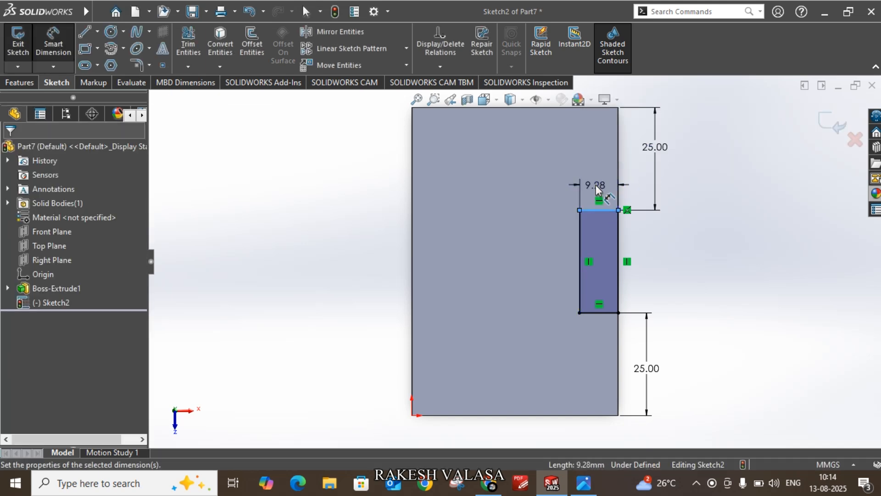
pyautogui.write('12')
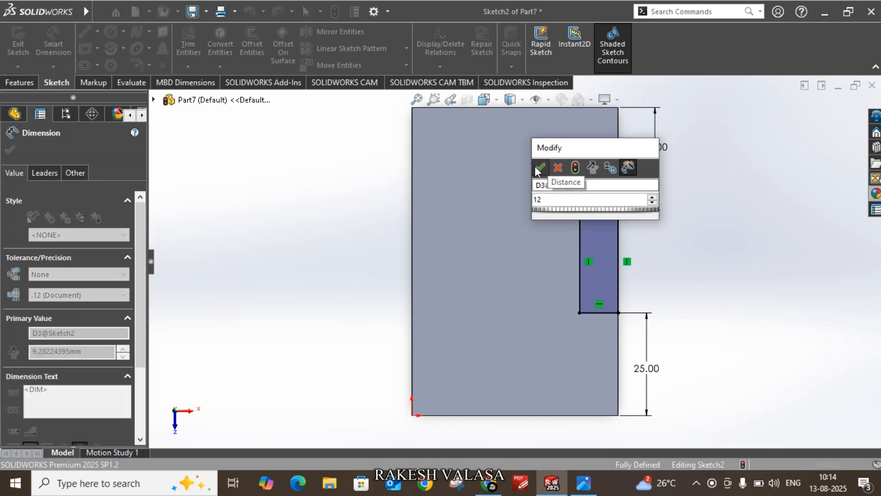
pyautogui.press('Return')
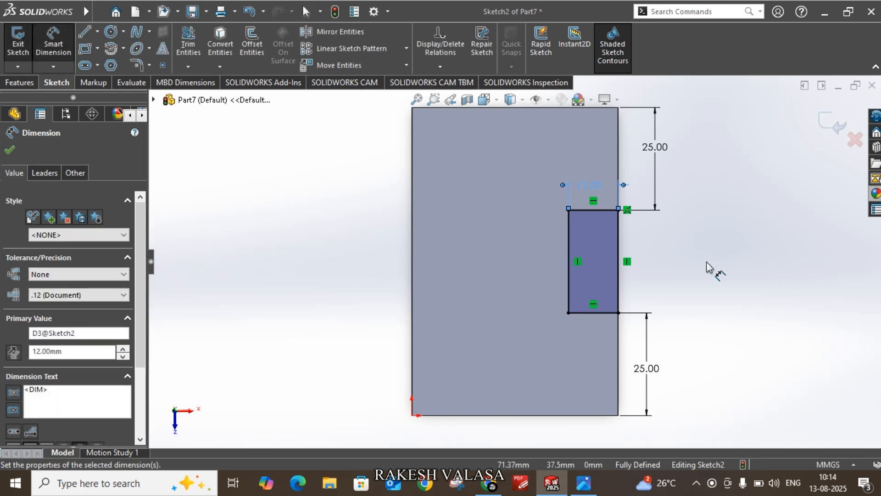
pyautogui.press('Escape')
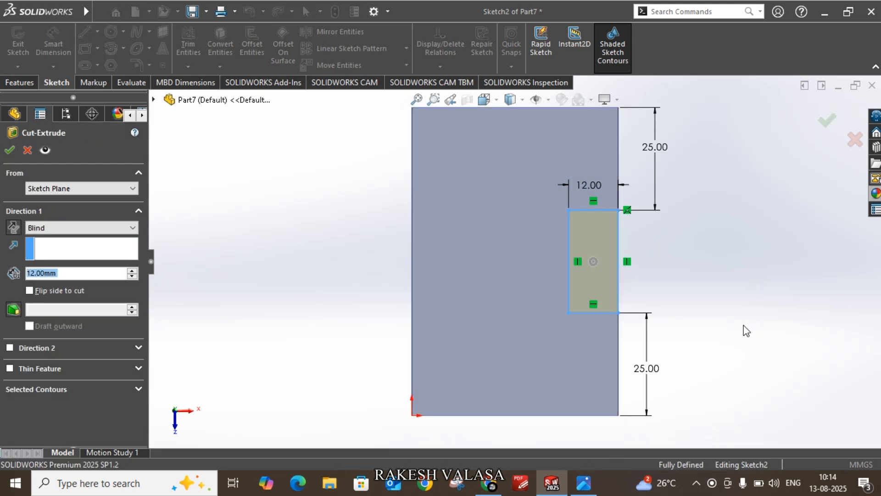
# Cut the notch through the base block with a blind extruded cut 12 mm deep
pyautogui.moveTo(744, 327); pyautogui.dragTo(685, 303, button='middle')
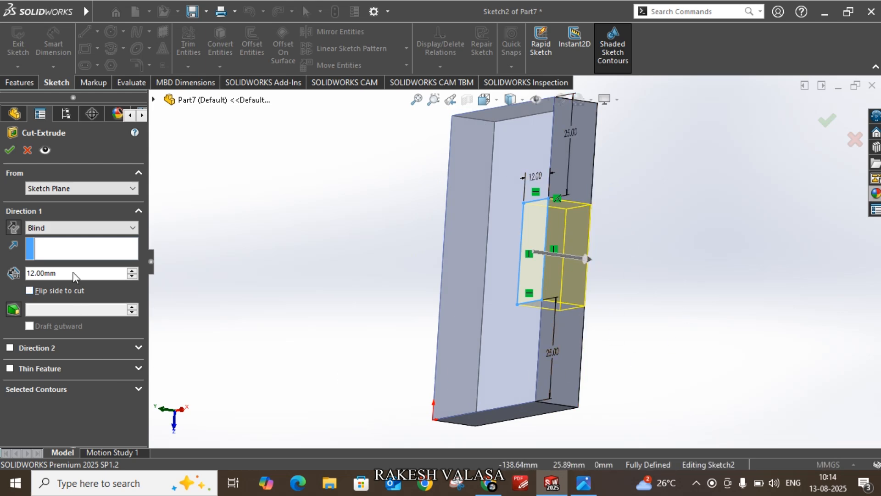
pyautogui.click(10, 150)
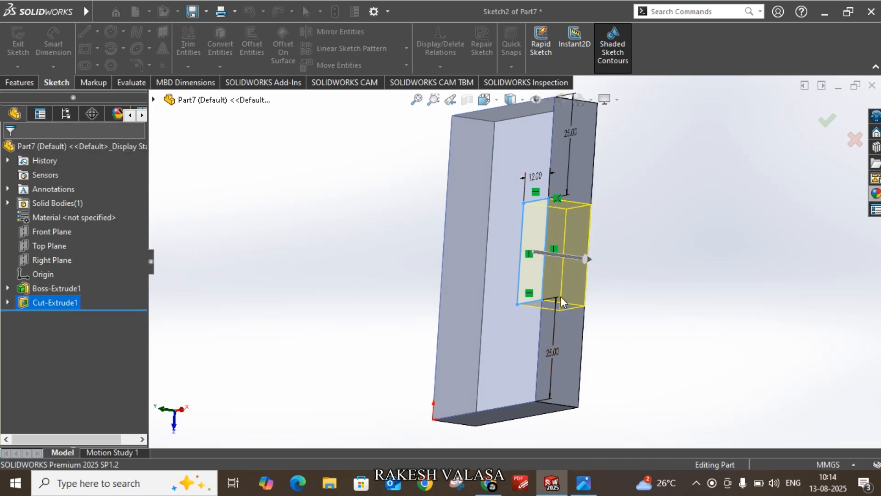
pyautogui.click(700, 312)
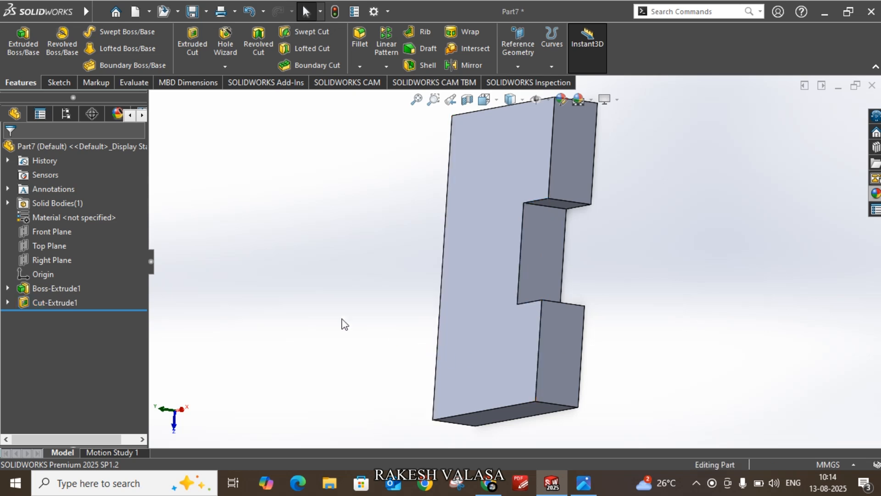
# Check the reference drawing, then start an extruded boss sketch on the block's long side face opposite the notch
pyautogui.click(583, 483)
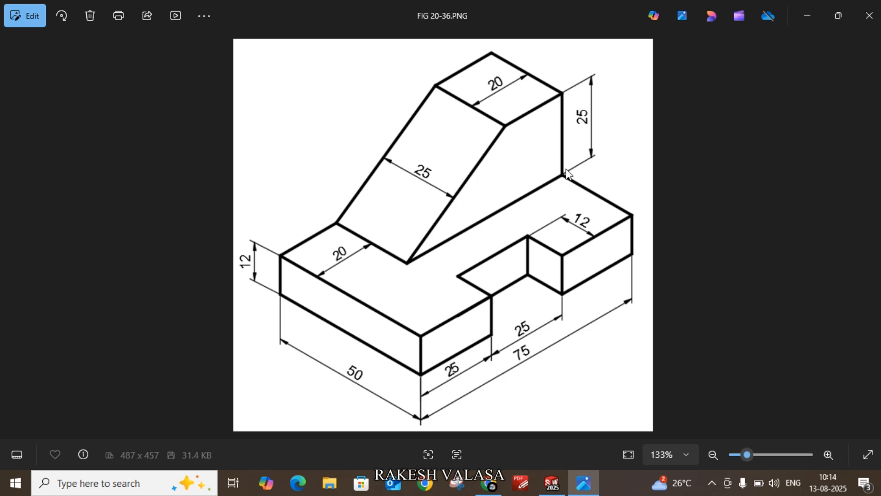
pyautogui.click(552, 483)
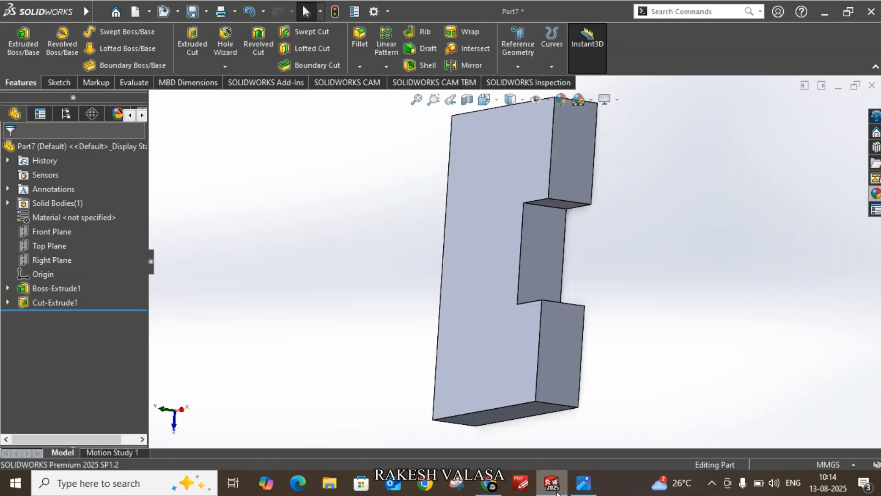
pyautogui.click(23, 43)
pyautogui.moveTo(342, 243); pyautogui.dragTo(430, 238, button='middle')
pyautogui.click(432, 236)
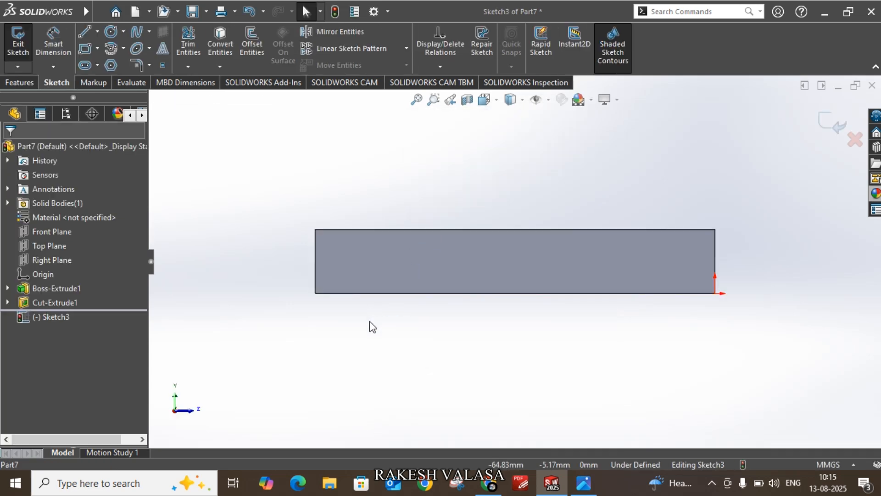
# Sketch a closed profile on the block's upper edge: vertical line about 17 mm, horizontal line about 15 mm, slope down and base line
pyautogui.click(85, 33)
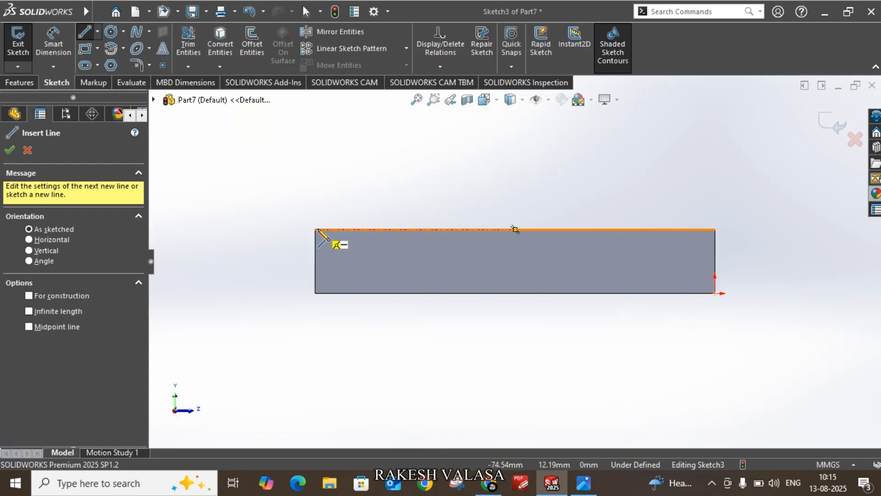
pyautogui.click(314, 229)
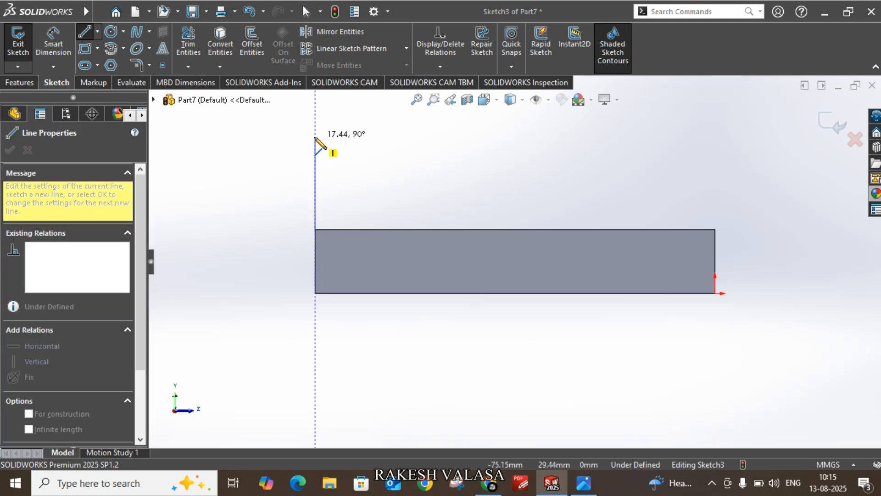
pyautogui.click(314, 136)
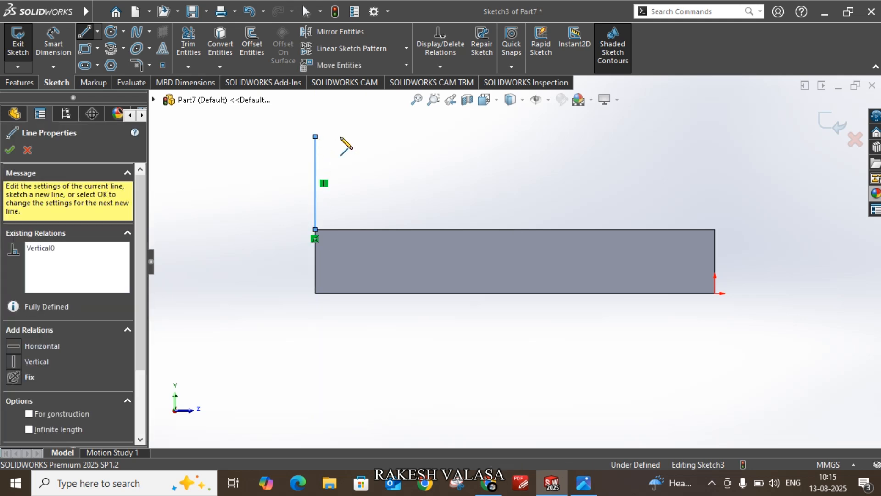
pyautogui.click(394, 136)
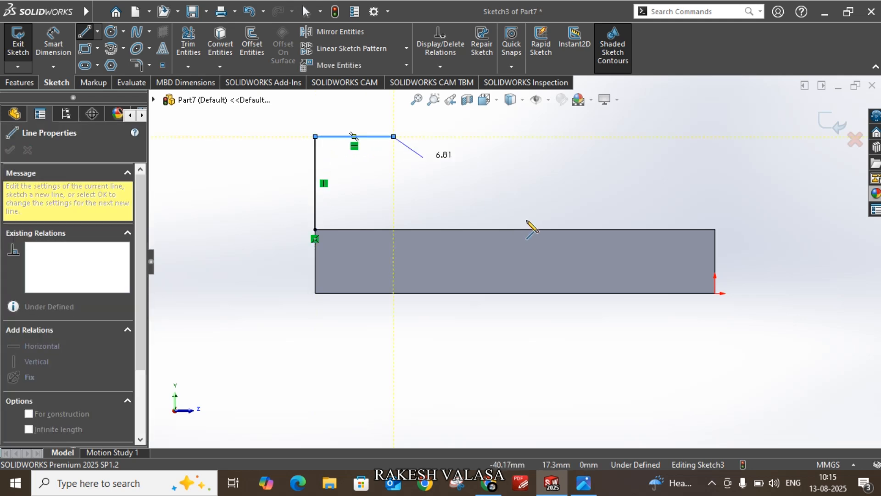
pyautogui.click(591, 229)
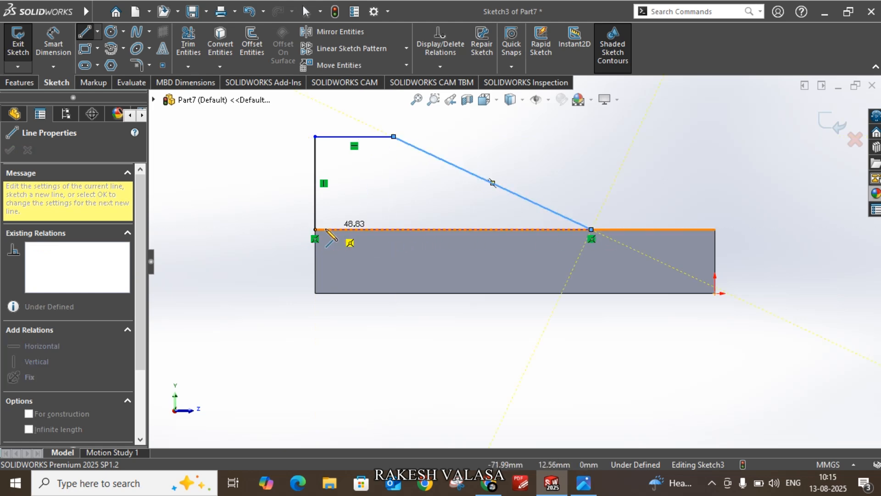
pyautogui.click(315, 230)
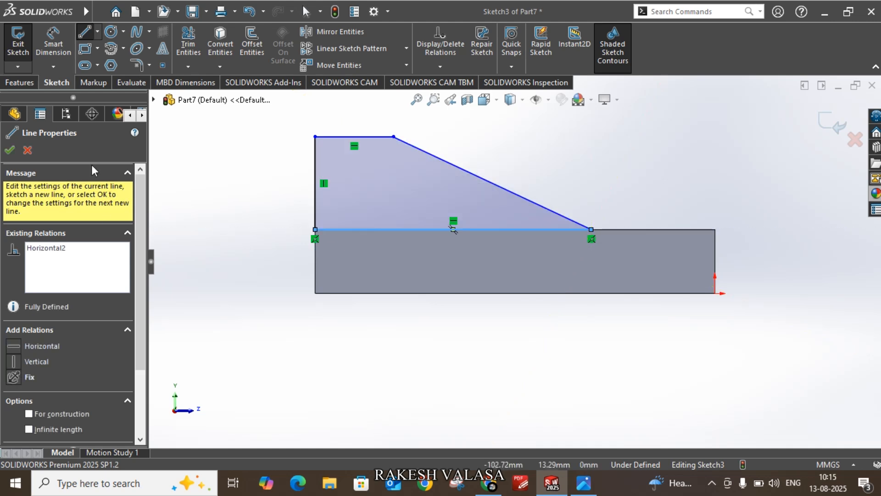
# Dimension the sloped profile to 25 mm along its vertical edge and 20 mm along its top edge
pyautogui.click(60, 50)
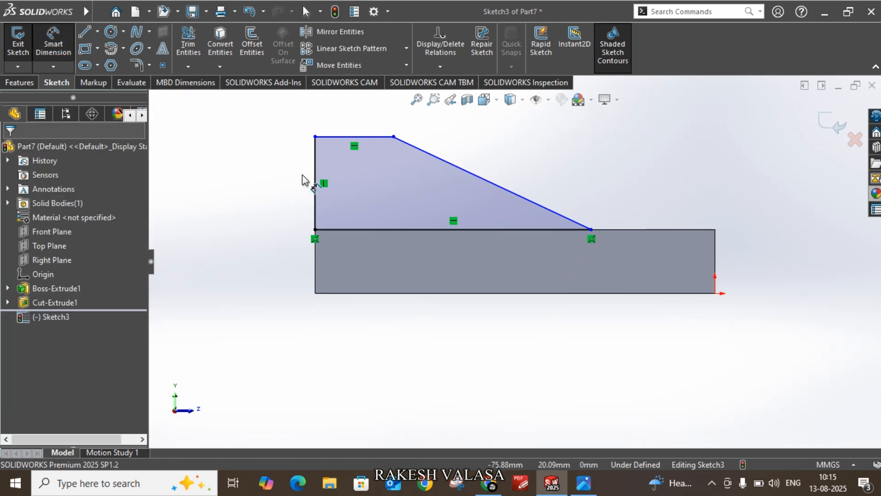
pyautogui.click(319, 180)
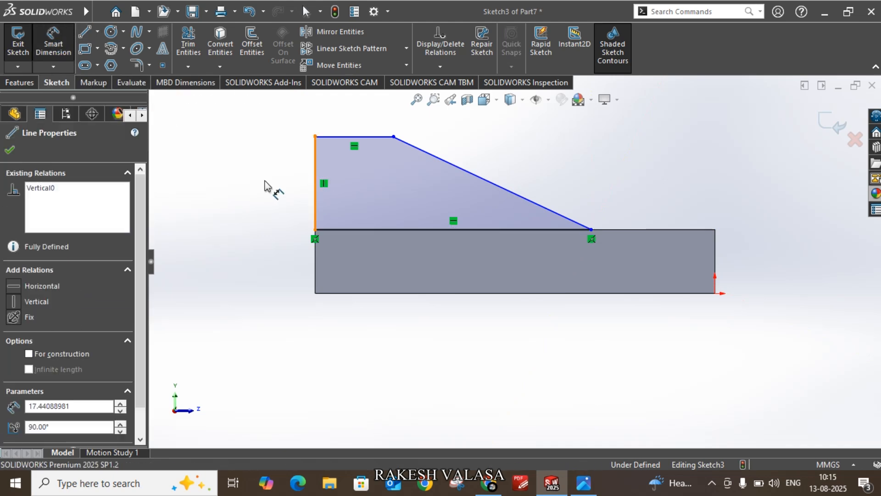
pyautogui.click(283, 184)
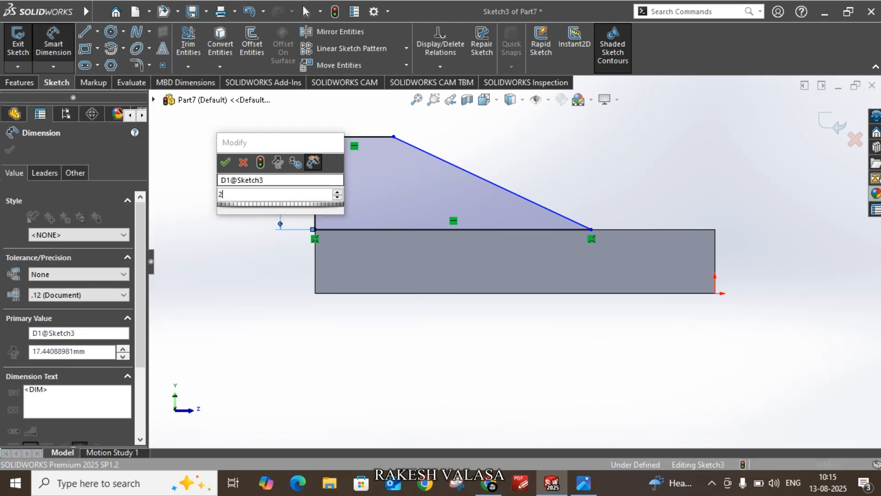
pyautogui.write('25')
pyautogui.press('Return')
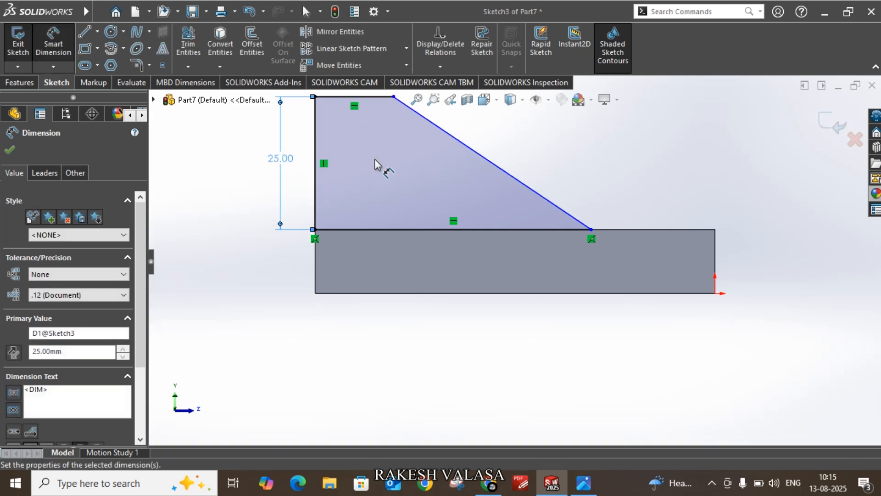
pyautogui.click(360, 166)
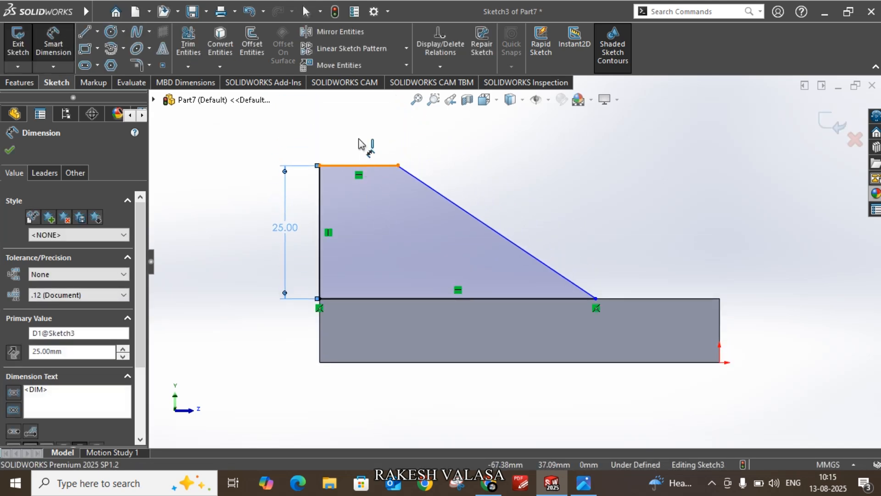
pyautogui.click(361, 140)
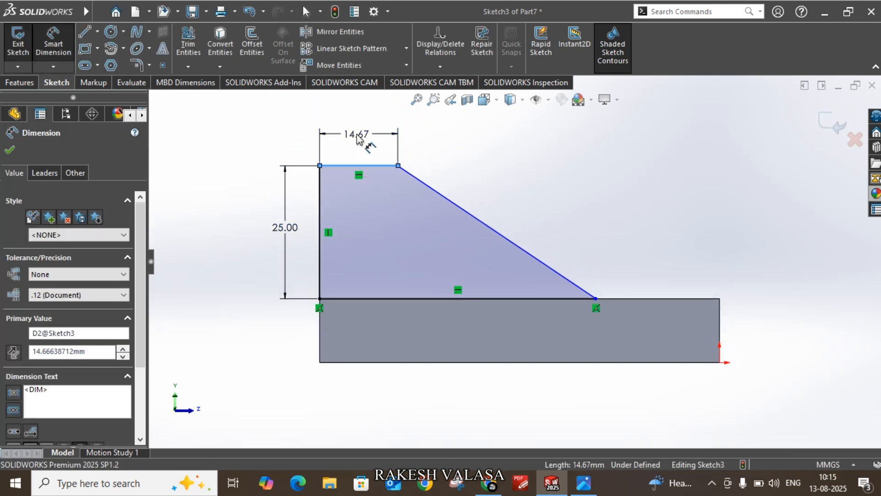
pyautogui.write('20')
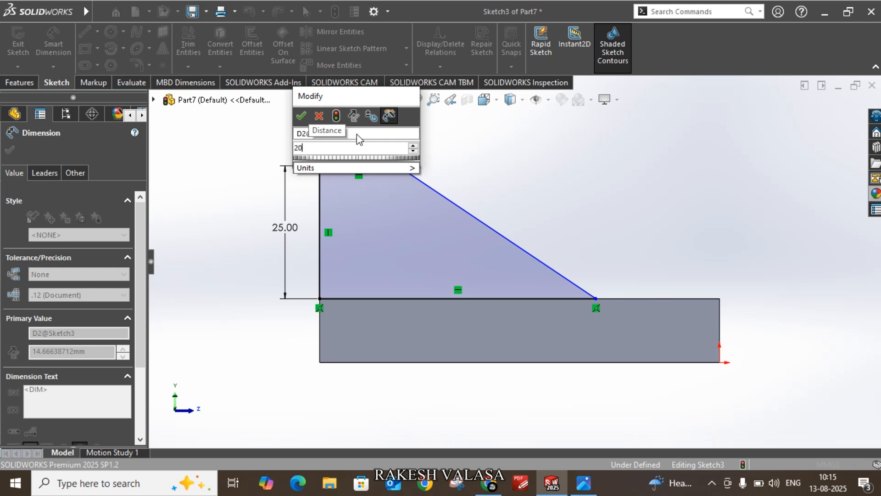
pyautogui.press('Return')
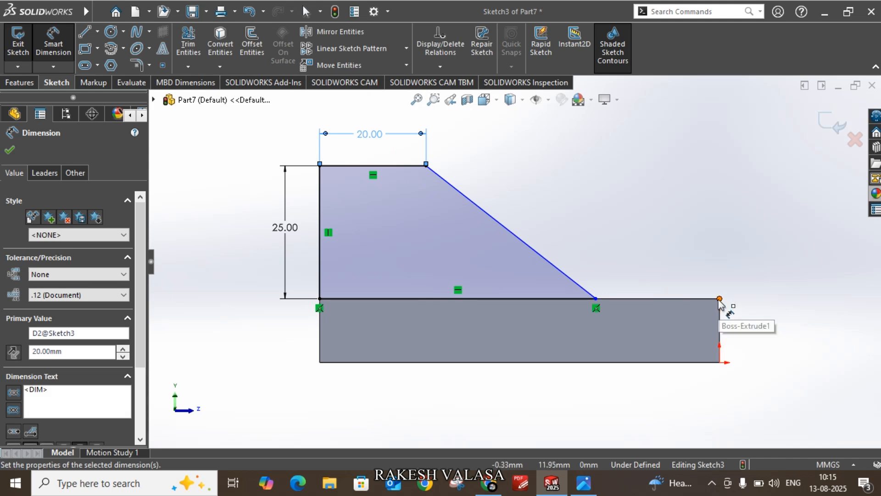
# Dimension the distance from the foot of the slope to the block's far upper corner as 25 mm
pyautogui.click(719, 299)
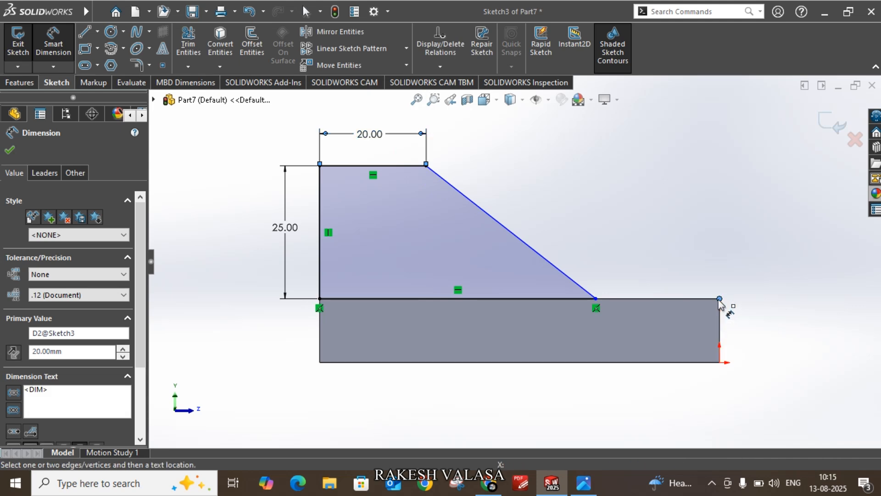
pyautogui.click(595, 298)
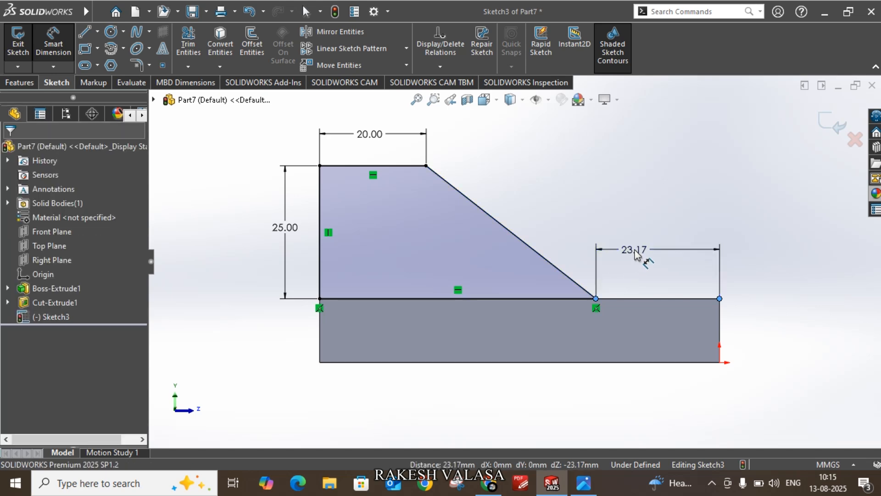
pyautogui.click(636, 253)
pyautogui.write('25')
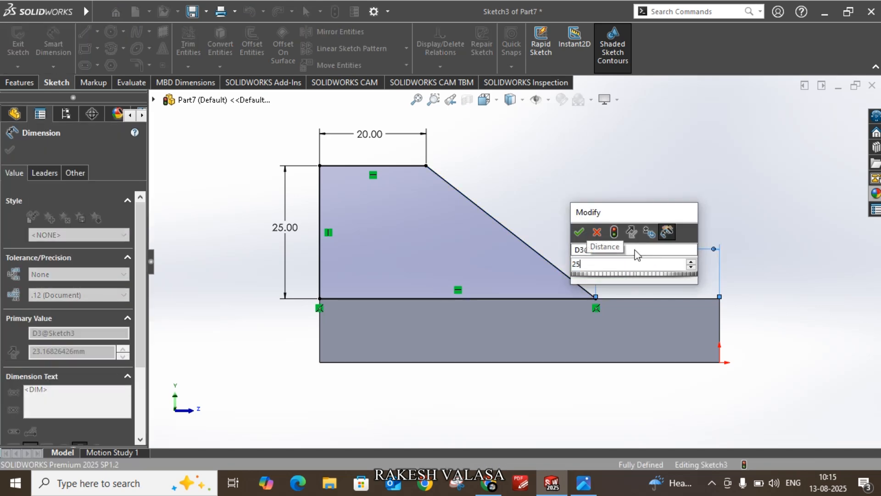
pyautogui.press('Return')
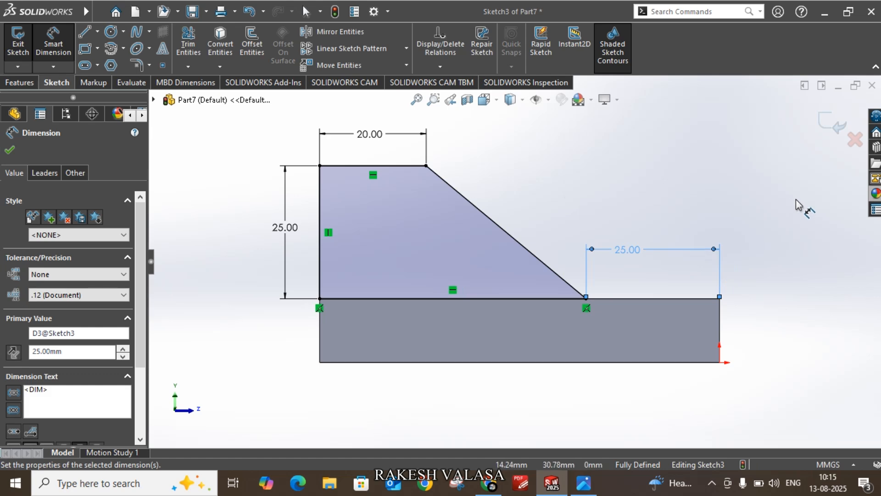
pyautogui.press('Escape')
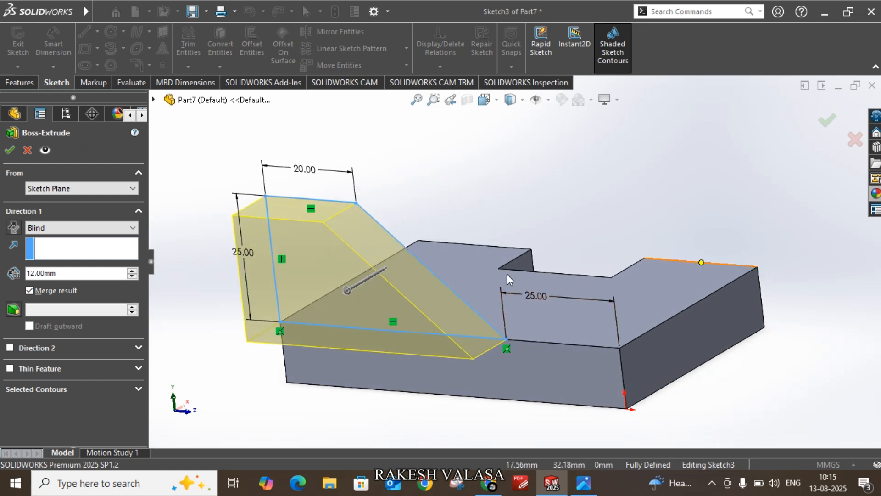
# Extrude the sloped profile as a blind boss 25 mm deep, with the direction reversed so it sits over the block
pyautogui.click(13, 227)
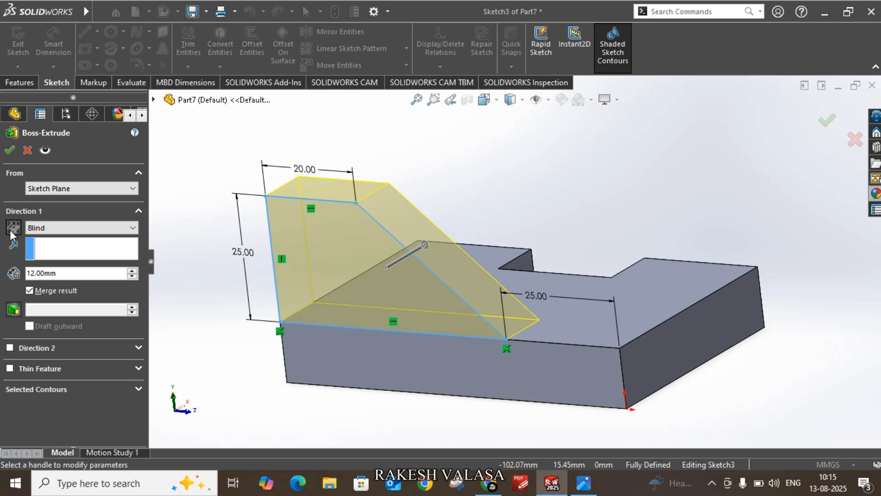
pyautogui.moveTo(58, 273); pyautogui.dragTo(23, 273)
pyautogui.write('25')
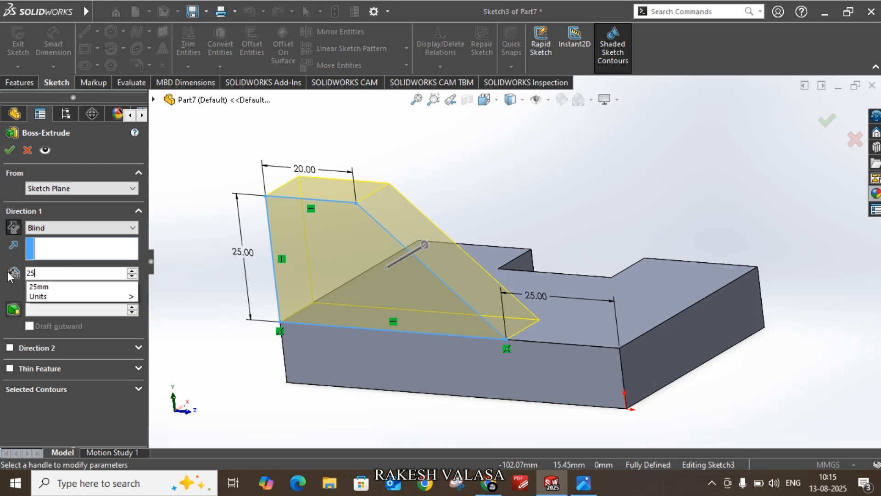
pyautogui.press('Return')
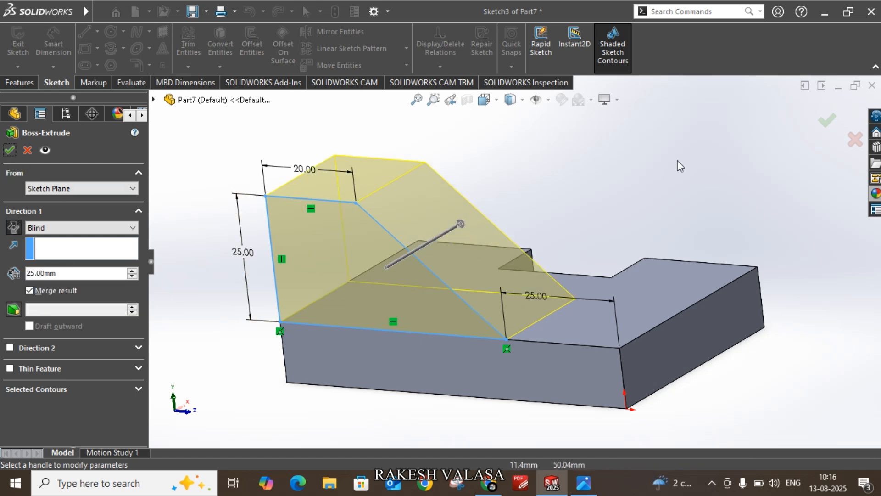
pyautogui.click(10, 155)
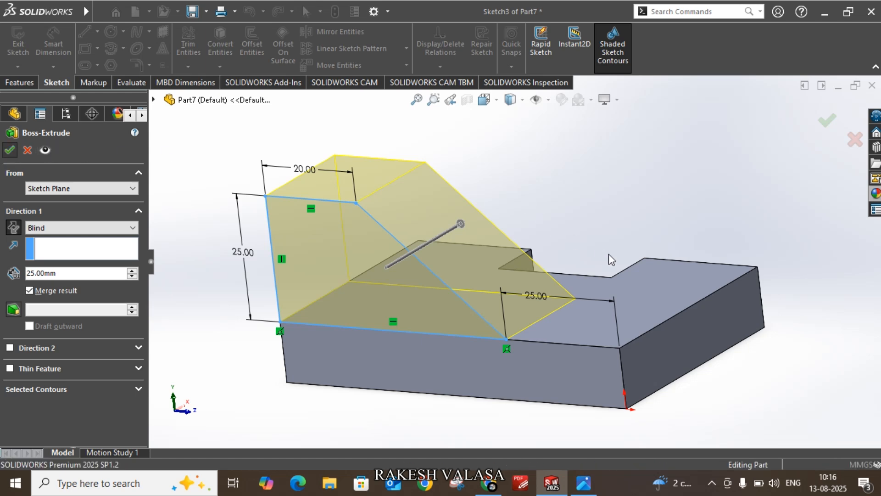
pyautogui.moveTo(786, 296); pyautogui.dragTo(670, 417, button='middle')
pyautogui.click(727, 406)
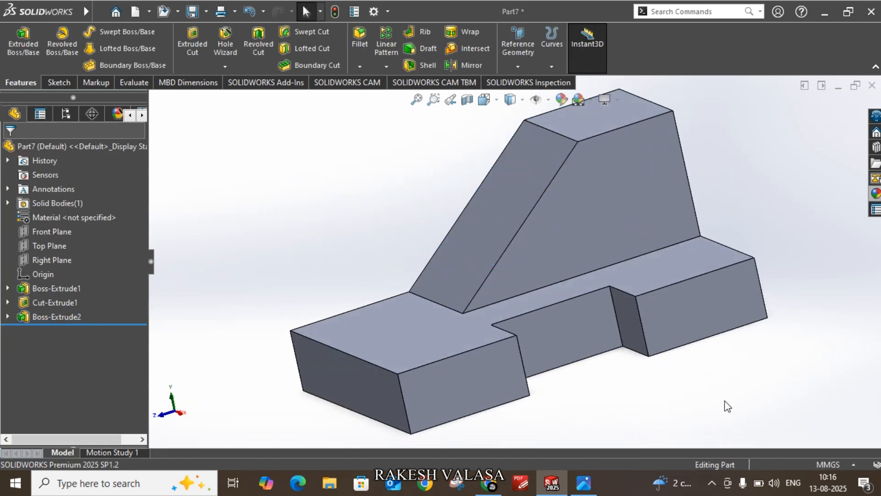
# Compare the part with the FIG 20-36 reference drawing and examine it in isometric, right and trimetric views
pyautogui.click(592, 486)
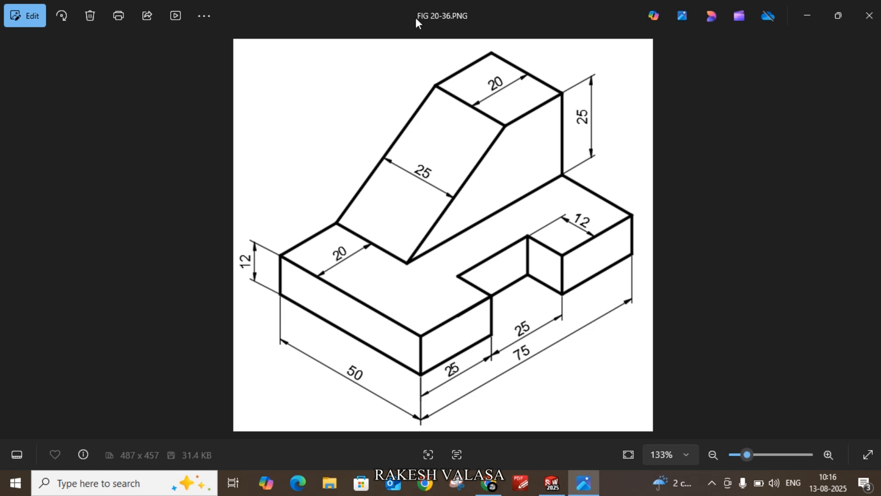
pyautogui.click(564, 489)
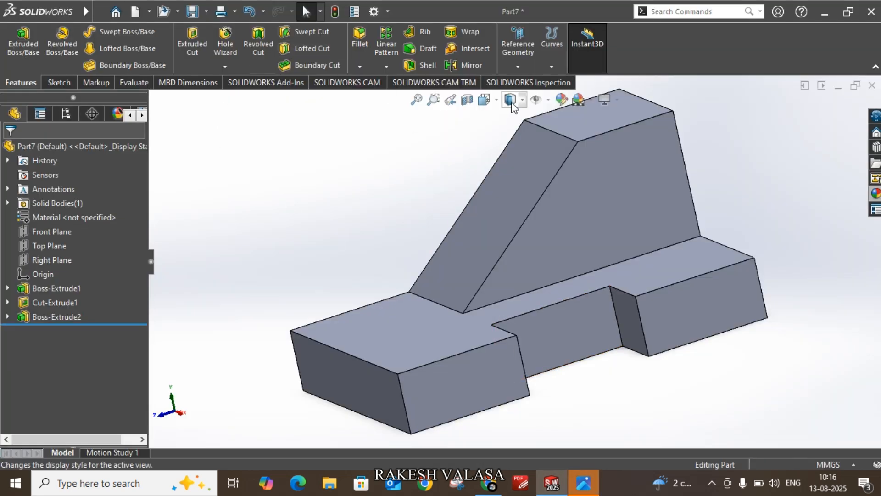
pyautogui.click(496, 104)
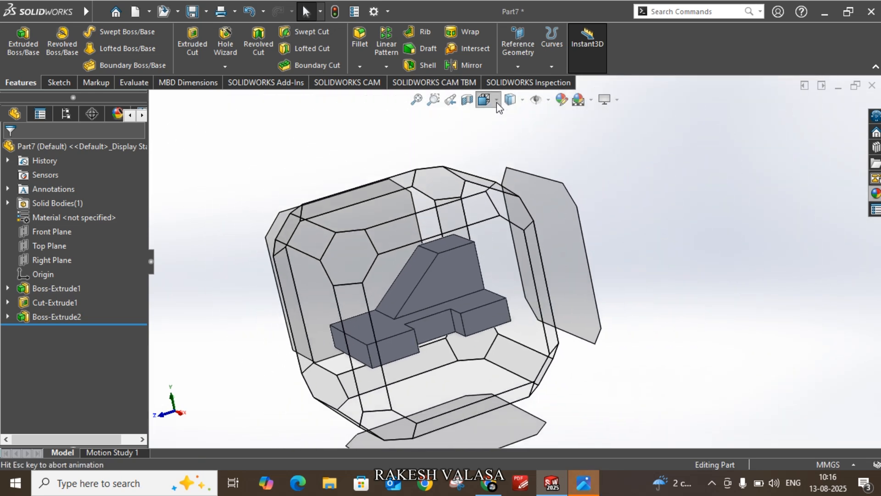
pyautogui.click(555, 136)
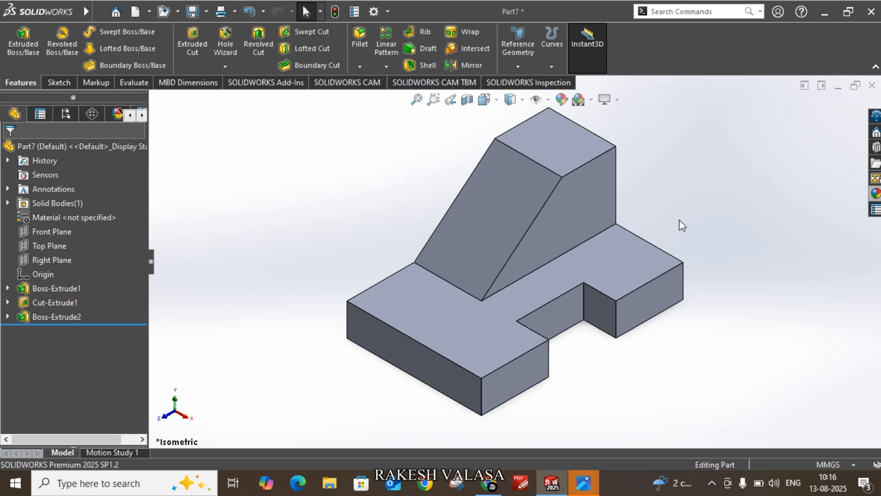
pyautogui.moveTo(680, 219); pyautogui.dragTo(744, 190, button='right')
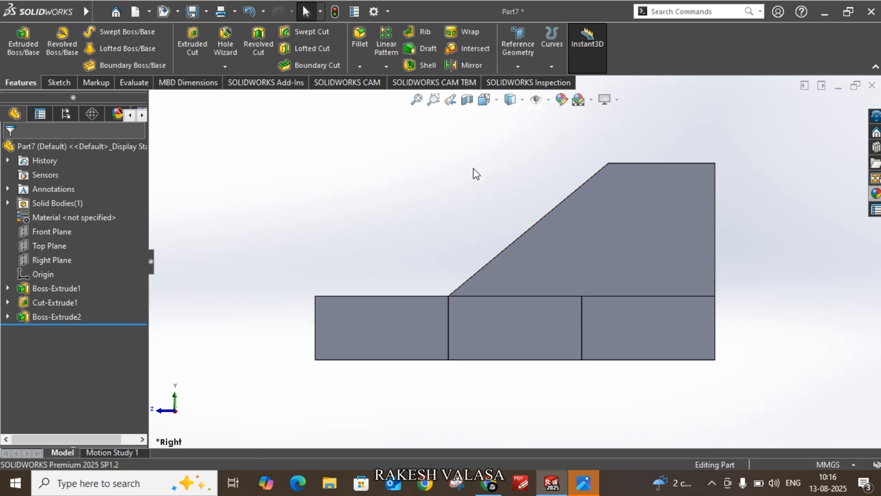
pyautogui.moveTo(468, 190); pyautogui.dragTo(514, 131, button='right')
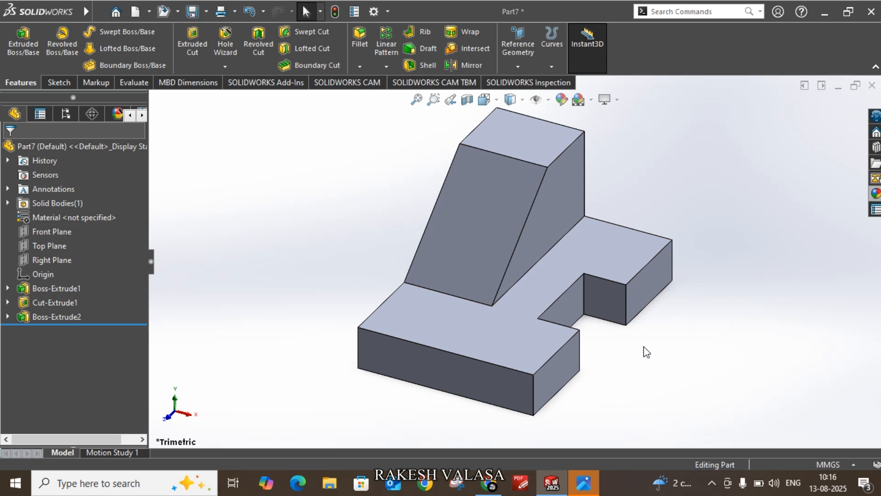
pyautogui.click(88, 391)
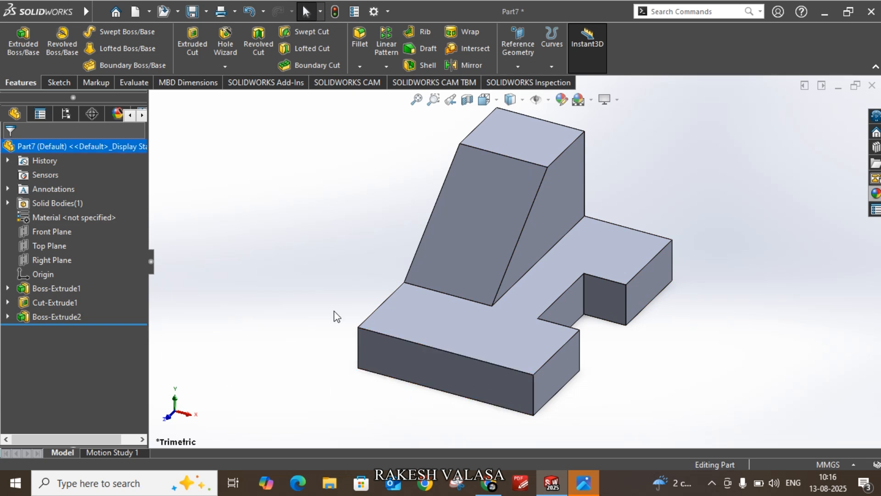
pyautogui.keyDown('ctrl'); pyautogui.moveTo(338, 317); pyautogui.dragTo(198, 314, button='middle'); pyautogui.keyUp('ctrl')
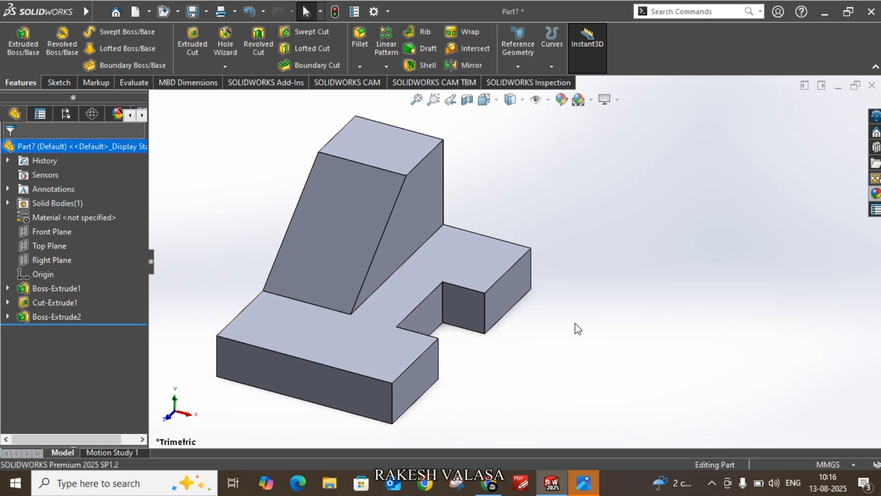